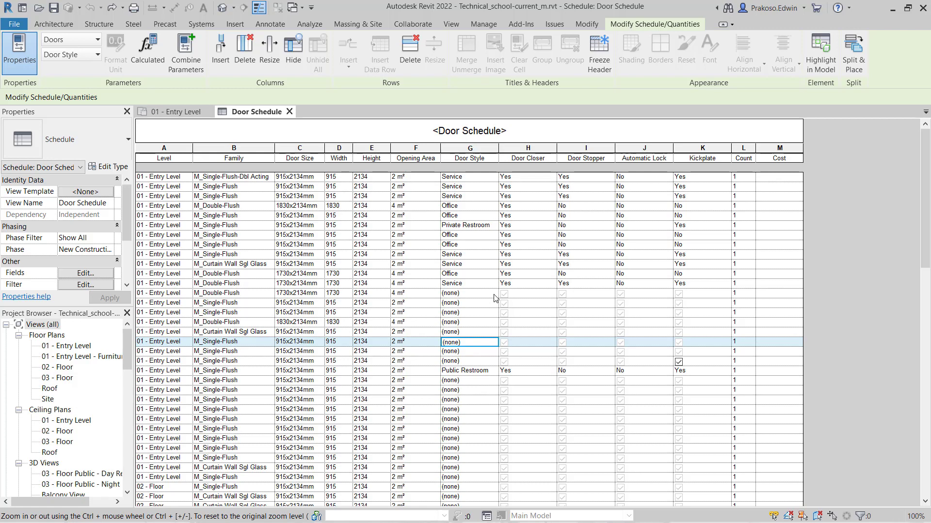
Step: Set the first unstyled door's Door Style to Service and the next door's to Office
click(151, 295)
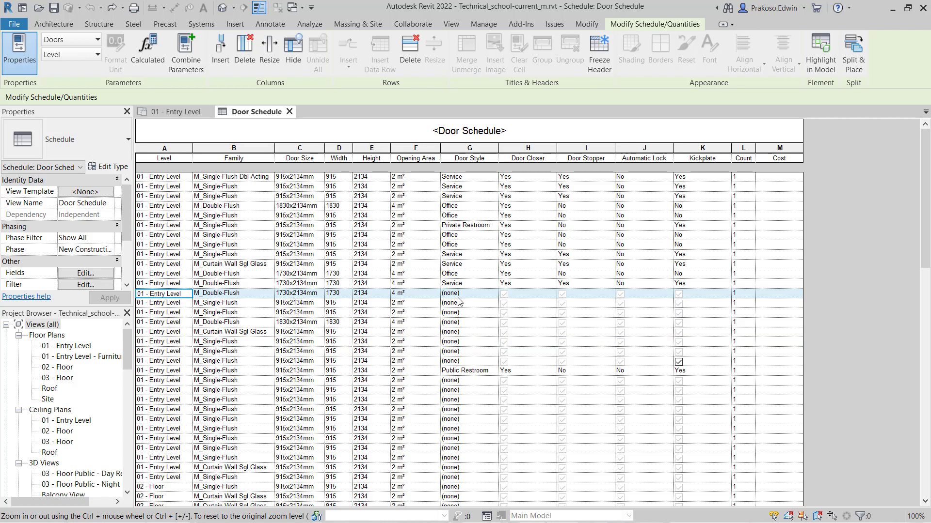
click(494, 298)
click(493, 294)
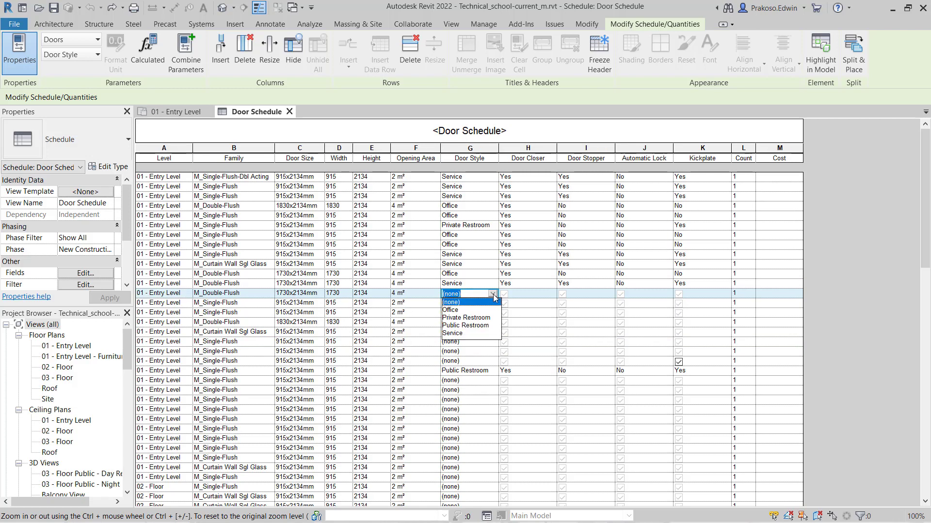
click(460, 334)
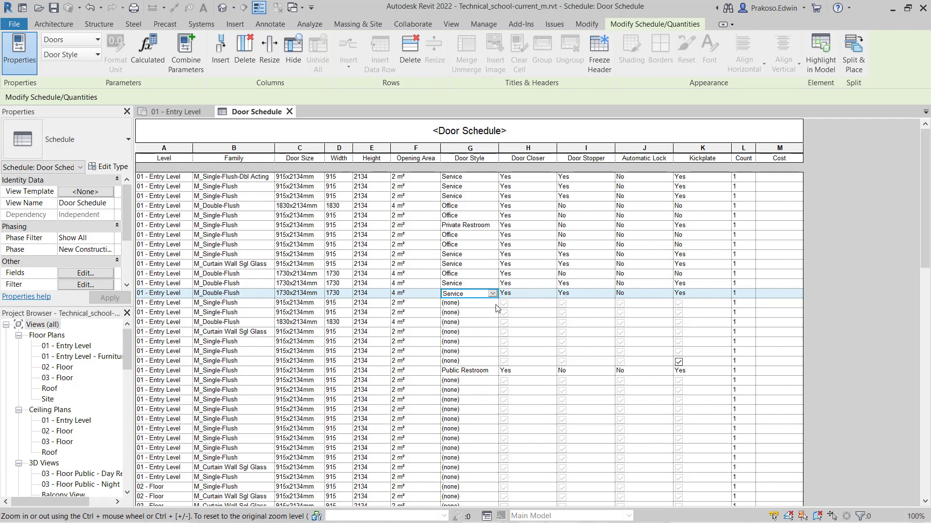
click(492, 303)
click(469, 320)
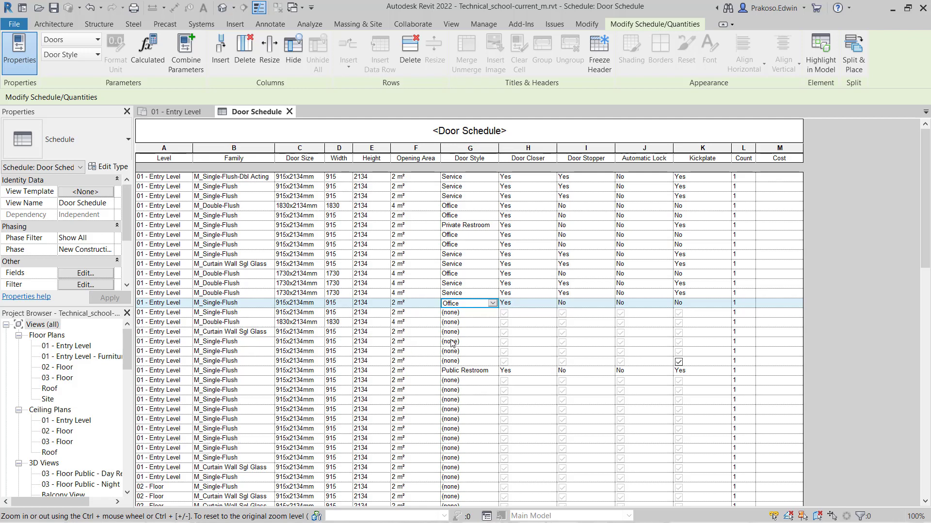
Step: Tick closer and automatic lock for the following door; style the double-flush door Private Restroom
click(505, 314)
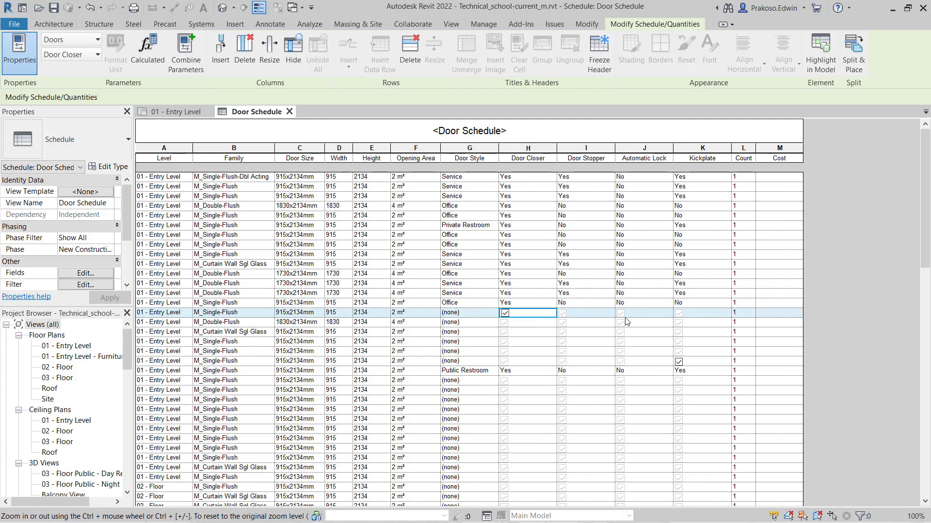
click(621, 313)
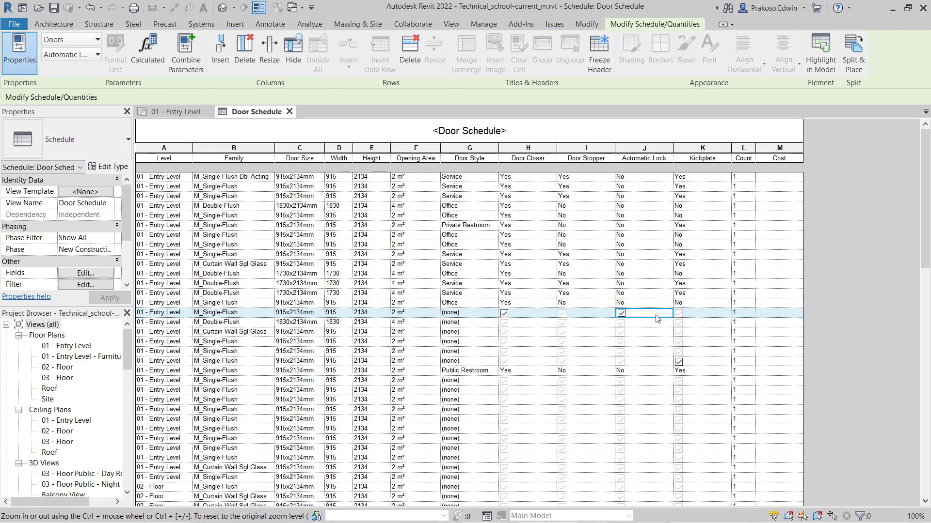
click(493, 323)
click(493, 323)
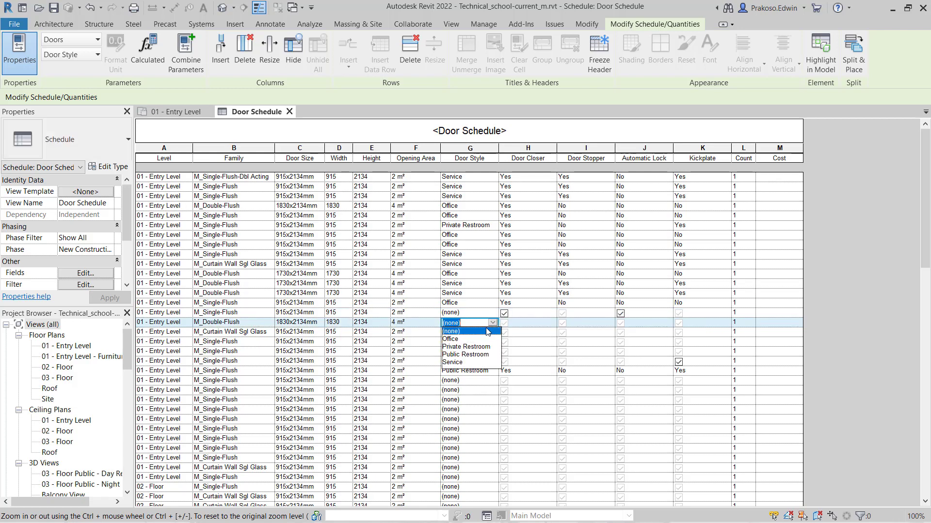
click(469, 347)
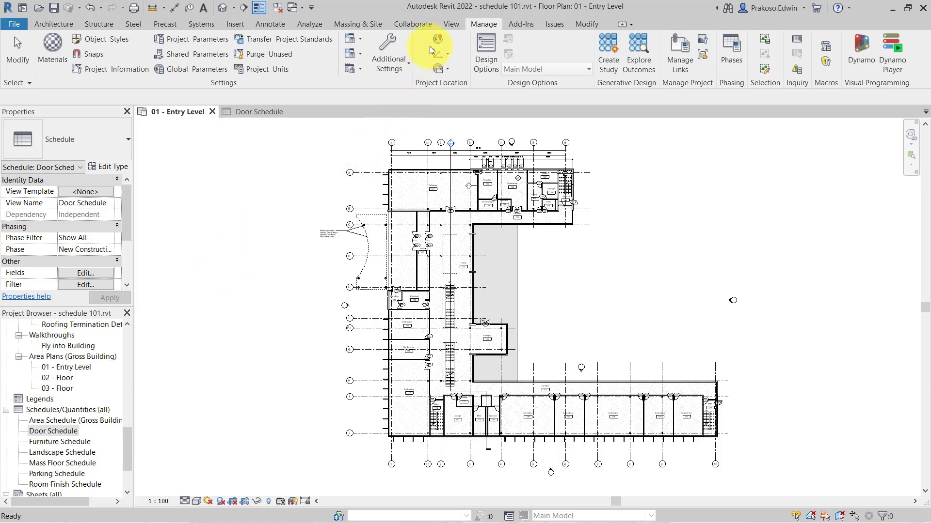
Step: Start a new Schedule/Quantities view with Doors as the category
click(446, 26)
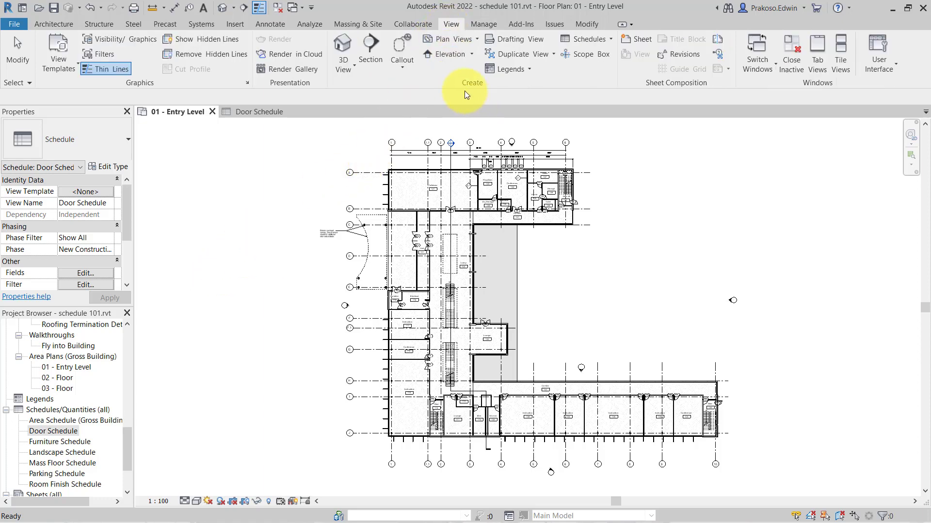
click(594, 44)
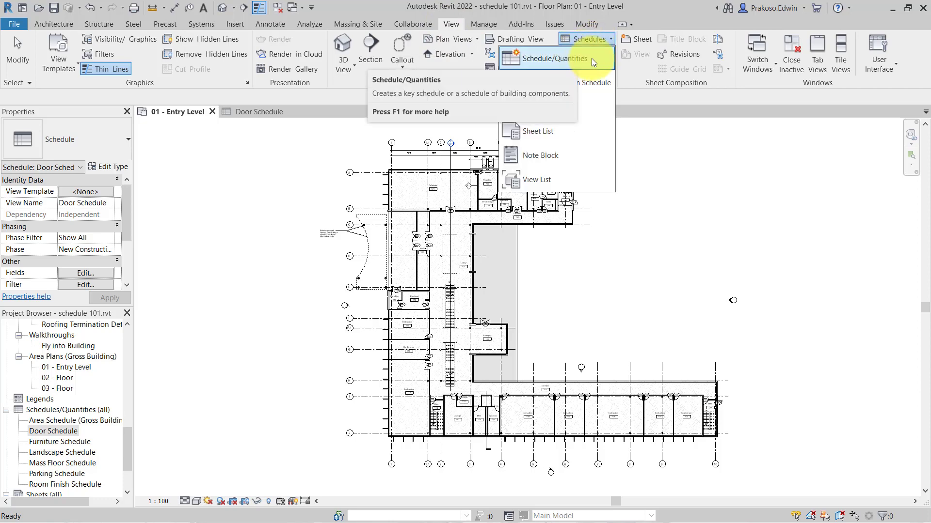
click(591, 58)
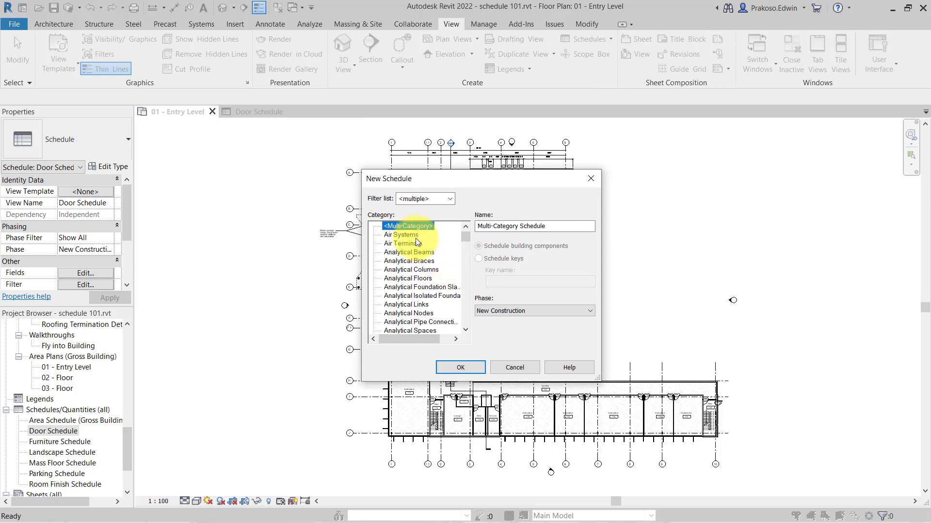
click(408, 278)
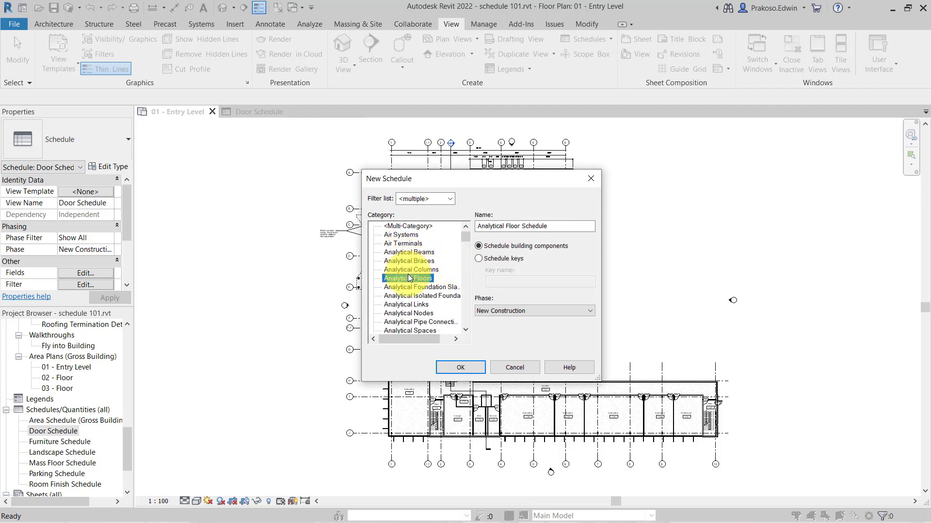
key(d)
scroll(400, 296, down, 1)
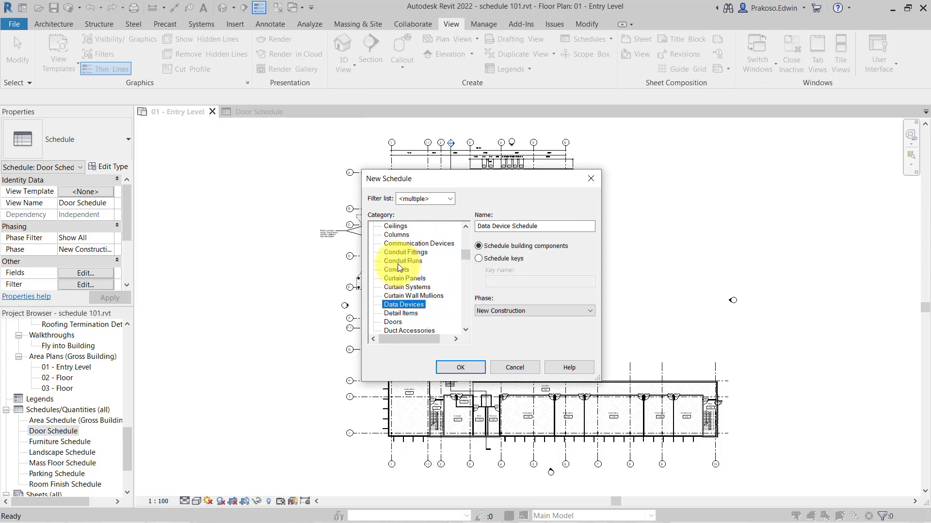
click(389, 323)
Step: Make it a schedule-keys schedule named Door Style Schedule with key name Door Style
scroll(391, 322, down, 1)
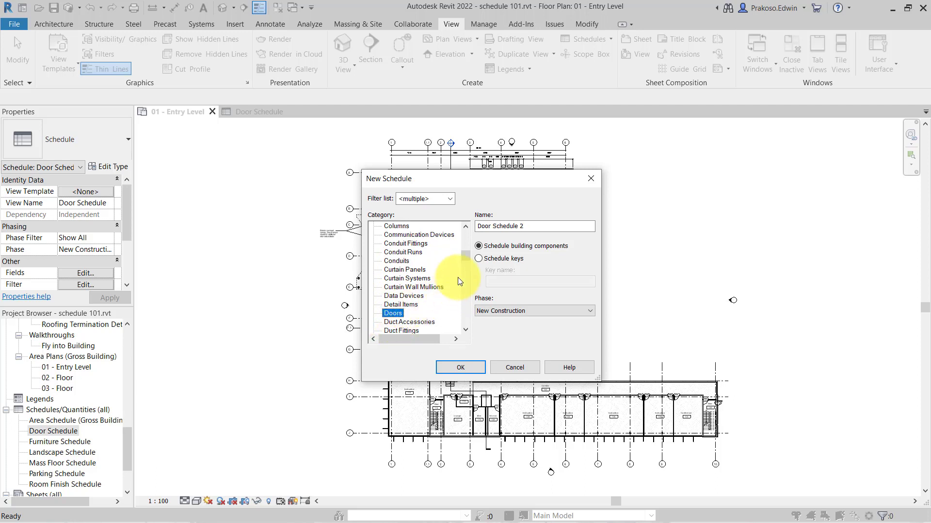
click(479, 250)
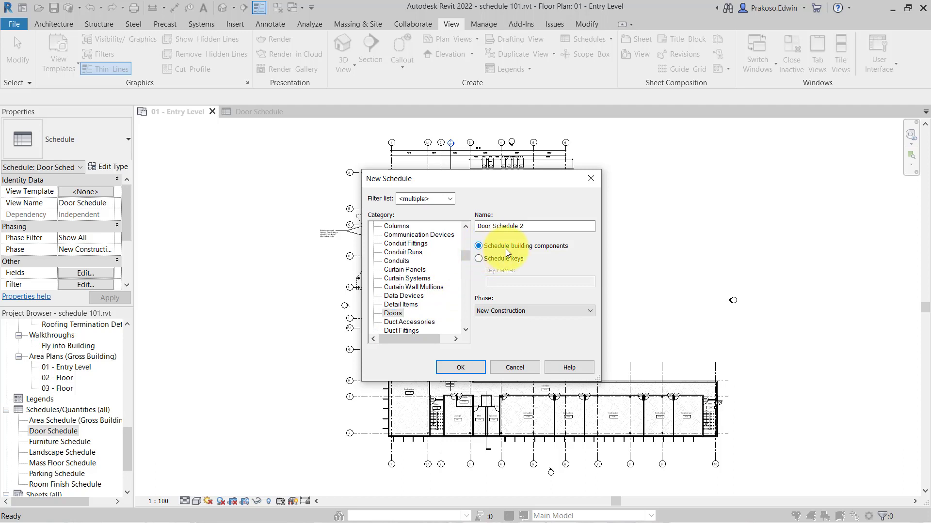
click(479, 259)
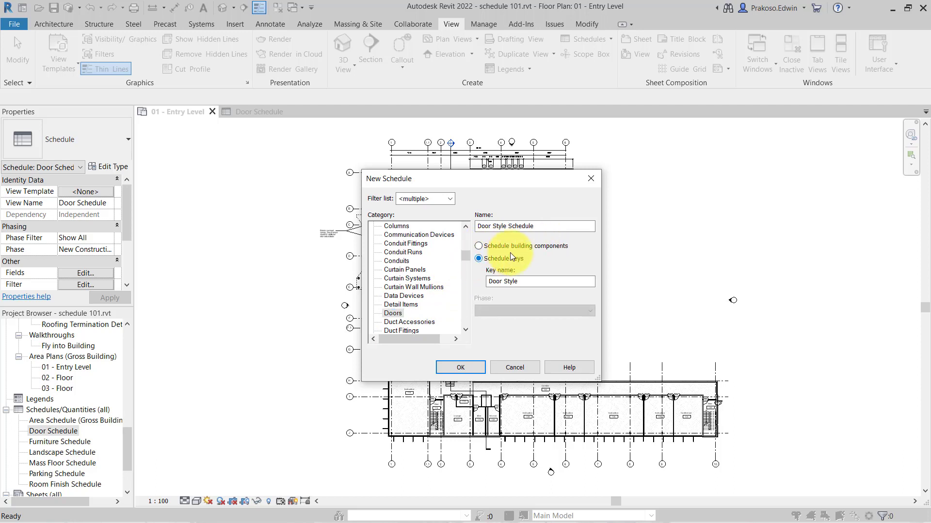
click(480, 226)
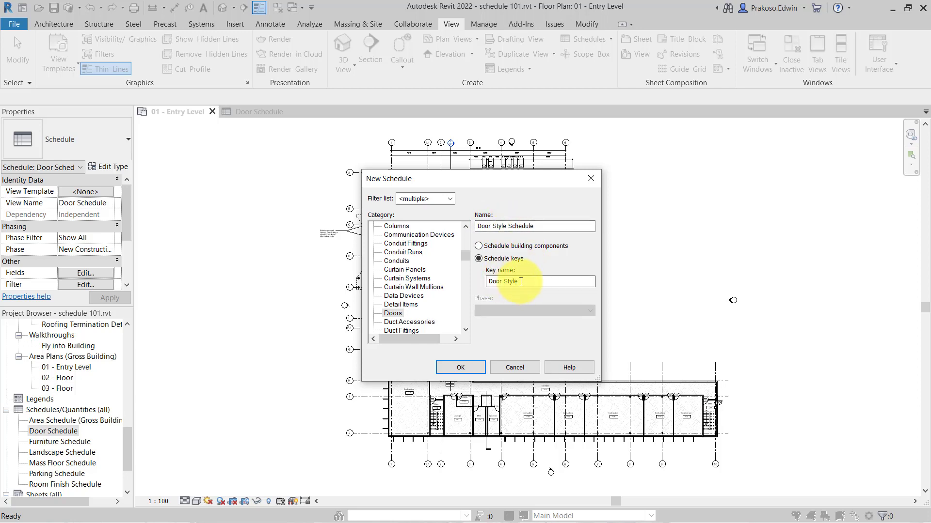
Step: Create the key schedule and add a Yes/No Door Closer field, grouped under Data, after Key Name
click(452, 368)
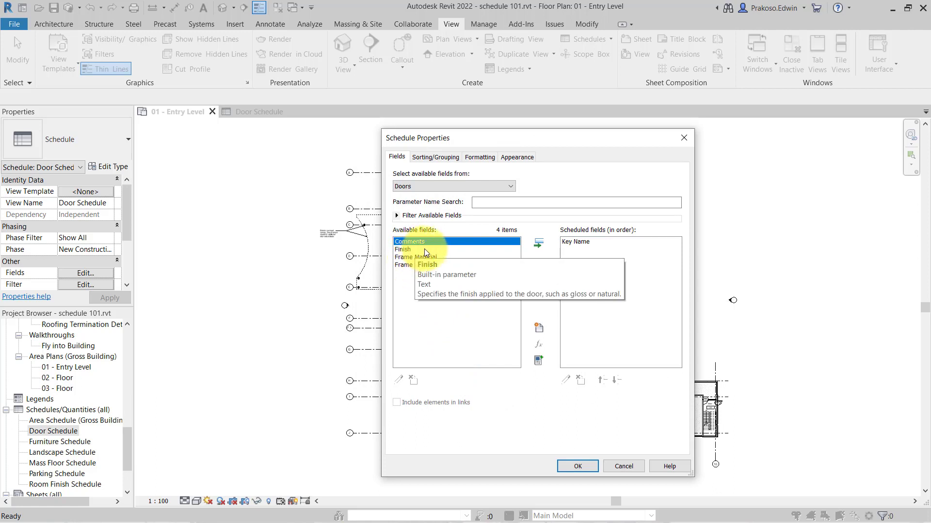
click(572, 243)
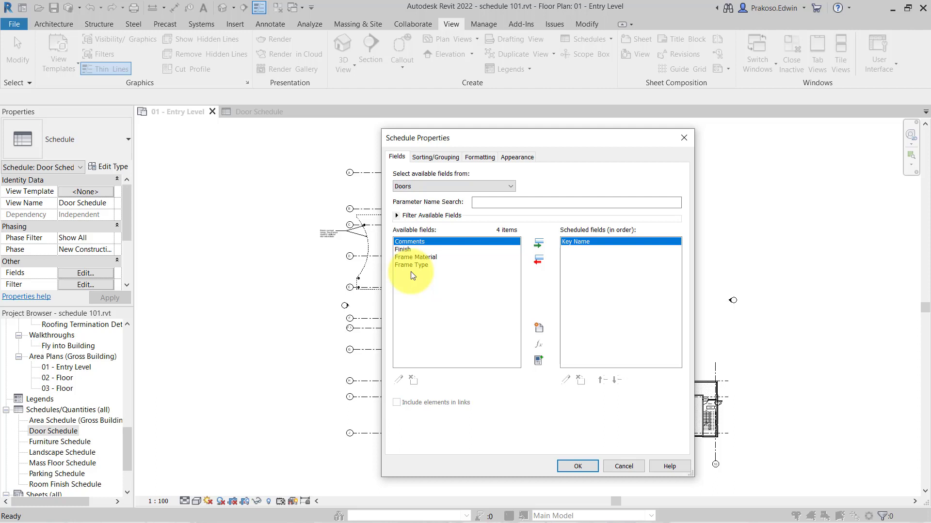
click(541, 330)
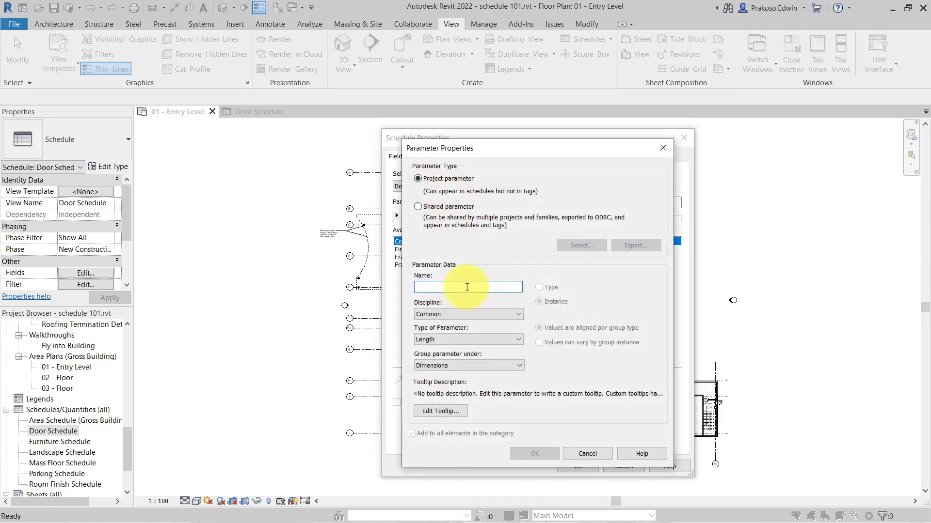
text(Door)
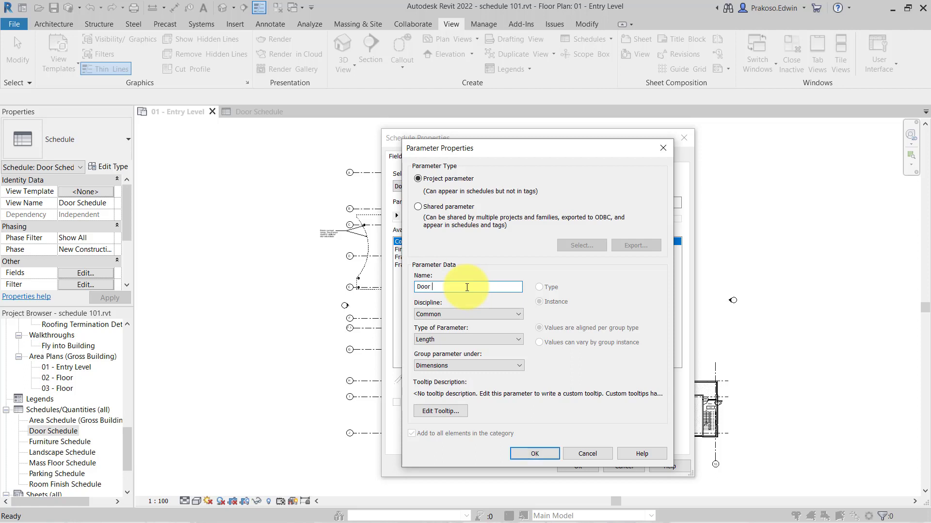
text( Closer)
click(454, 339)
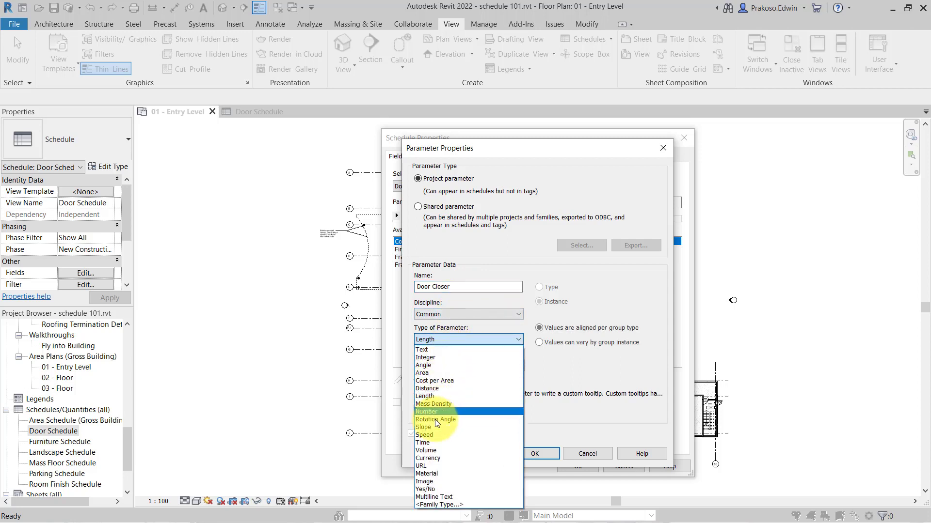
click(434, 488)
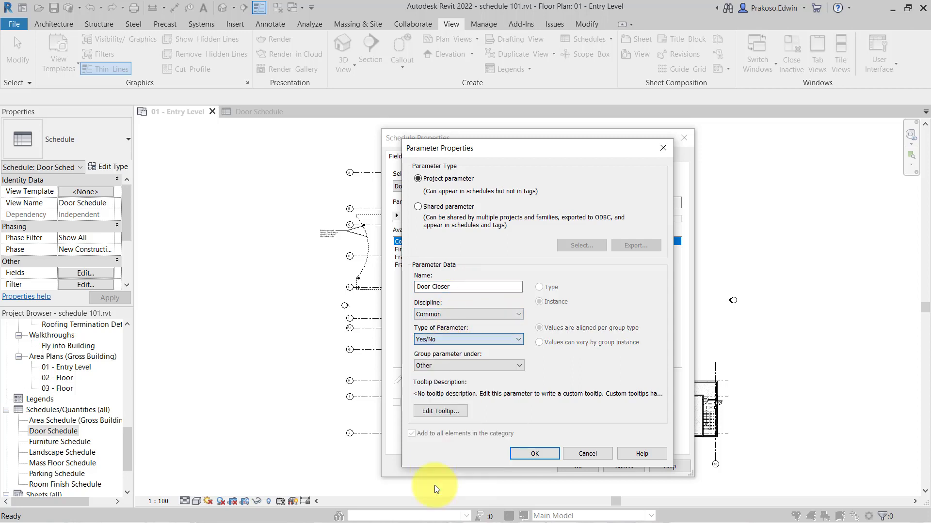
click(449, 364)
scroll(454, 272, up, 5)
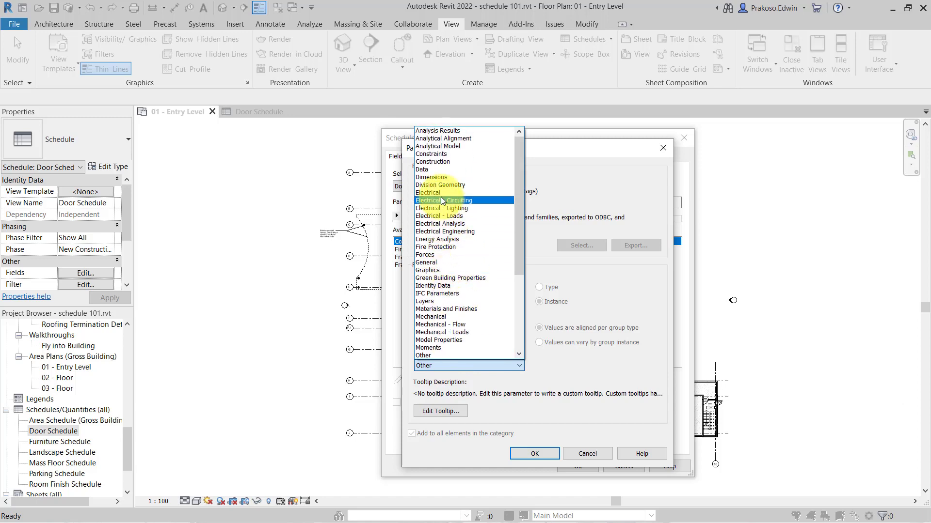
click(435, 169)
click(531, 454)
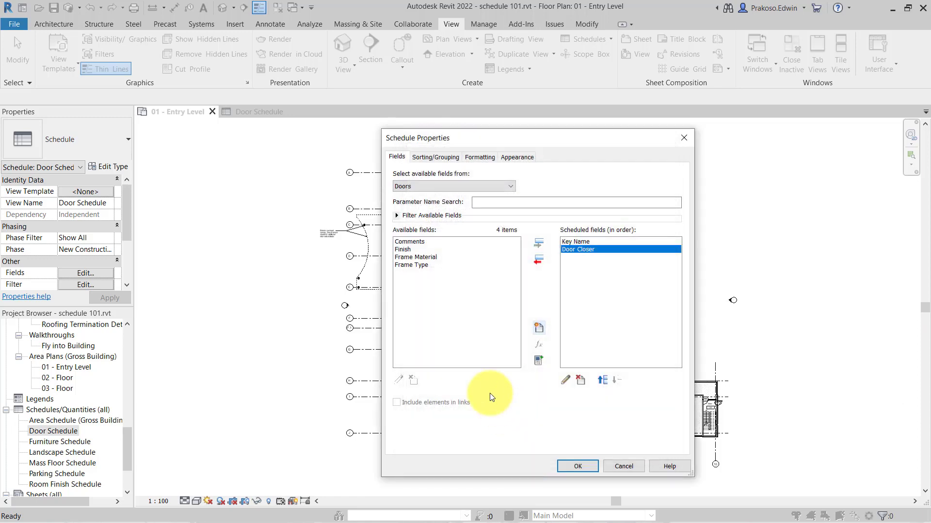
Step: Add a Yes/No Door Stopper parameter grouped under Data to the fields
click(539, 330)
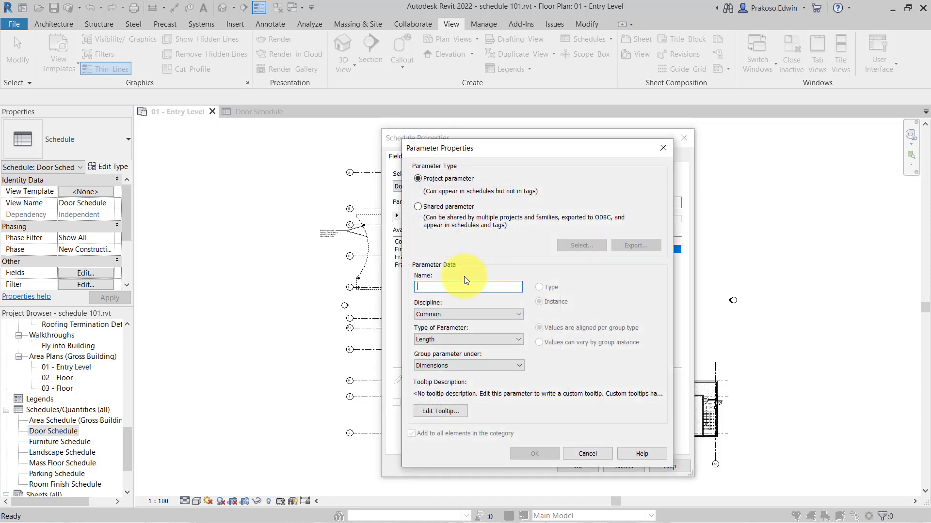
text(Door Stopper)
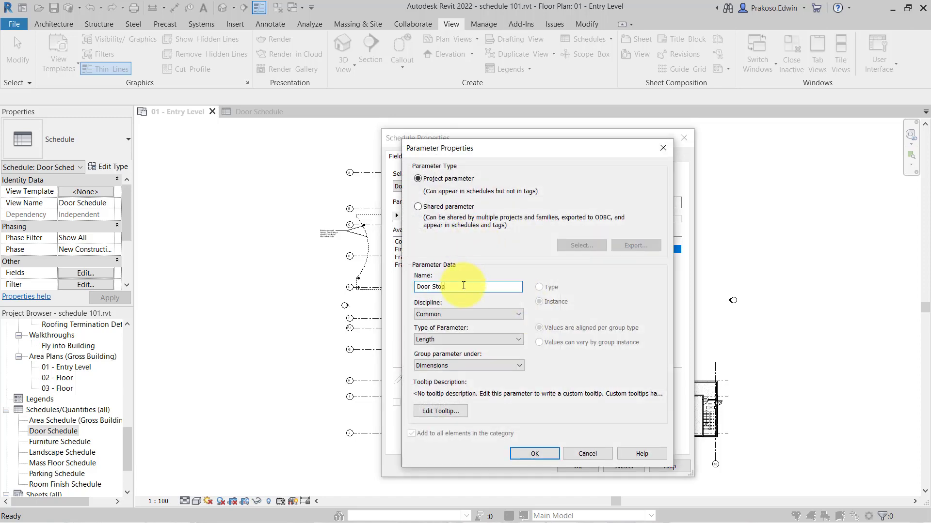
click(458, 339)
click(434, 489)
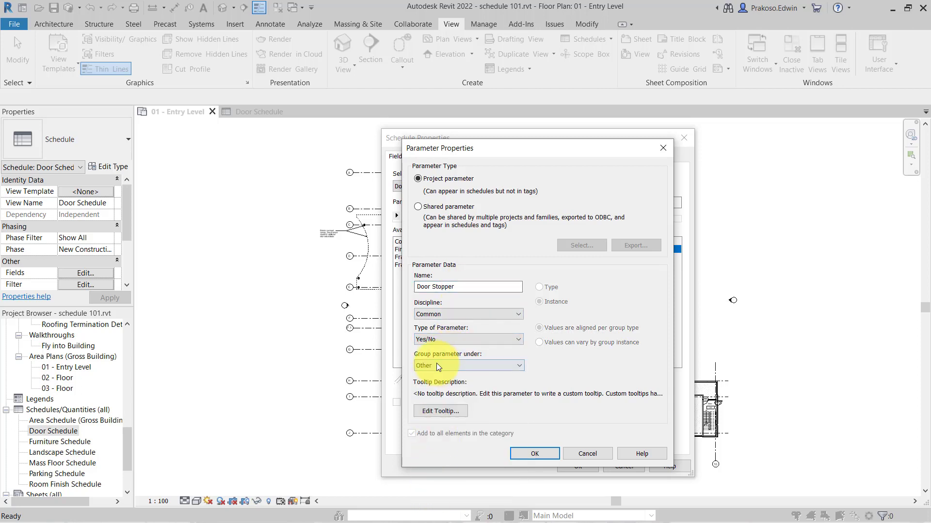
click(437, 365)
scroll(443, 212, up, 5)
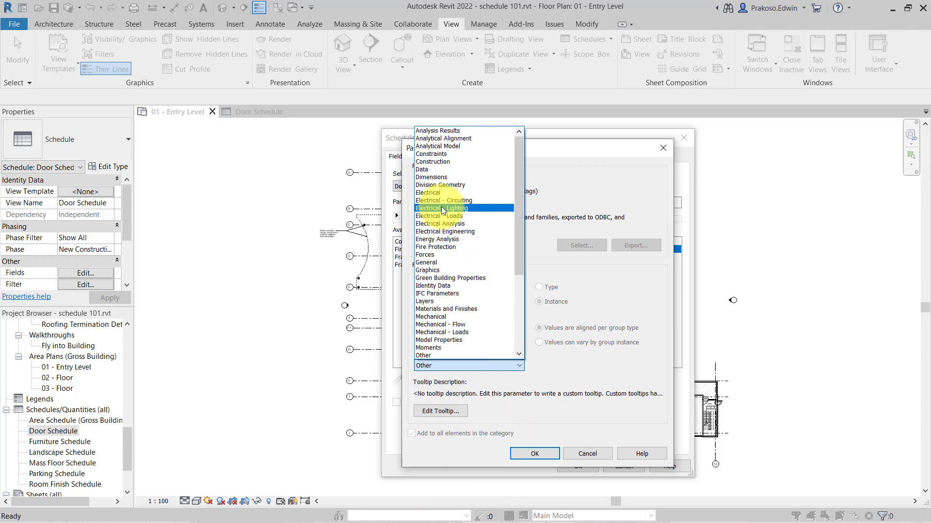
click(434, 172)
click(527, 455)
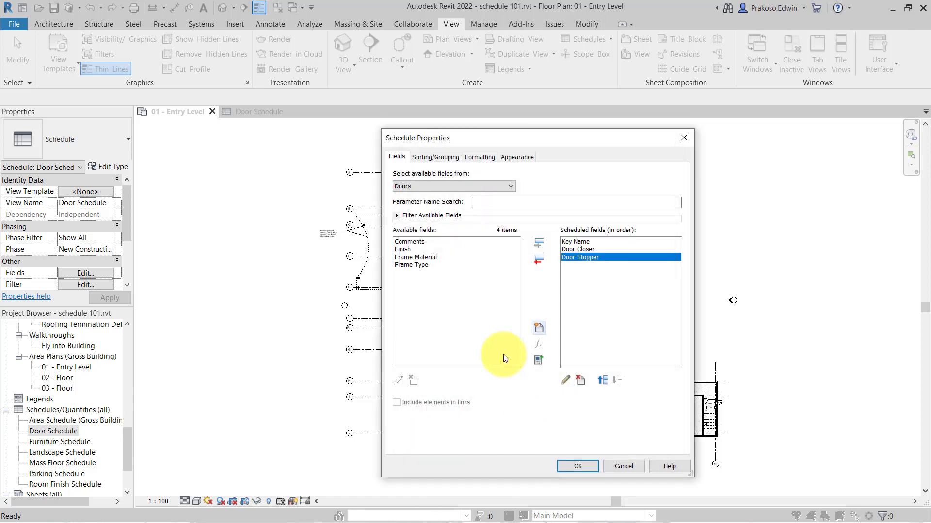
Step: Define a third parameter, Kickplate, as Yes/No grouped under Data
click(539, 329)
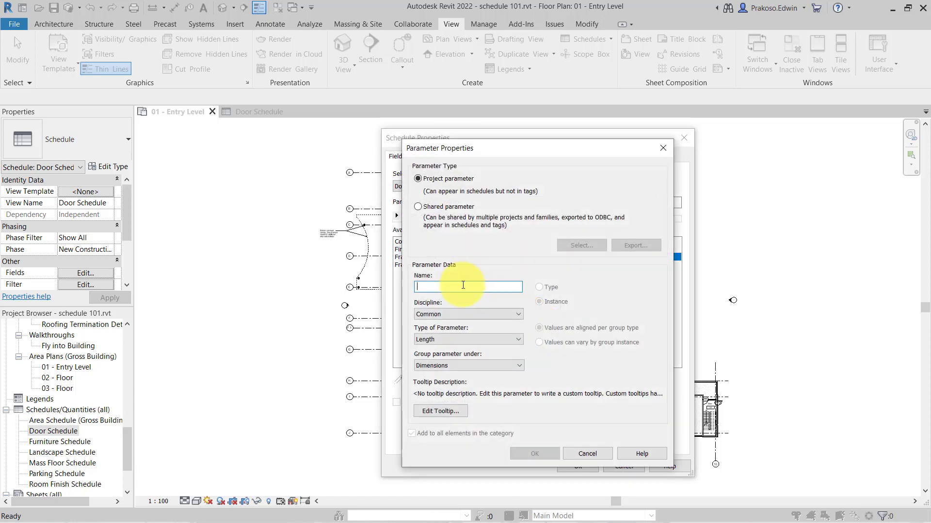
text(Kickplate)
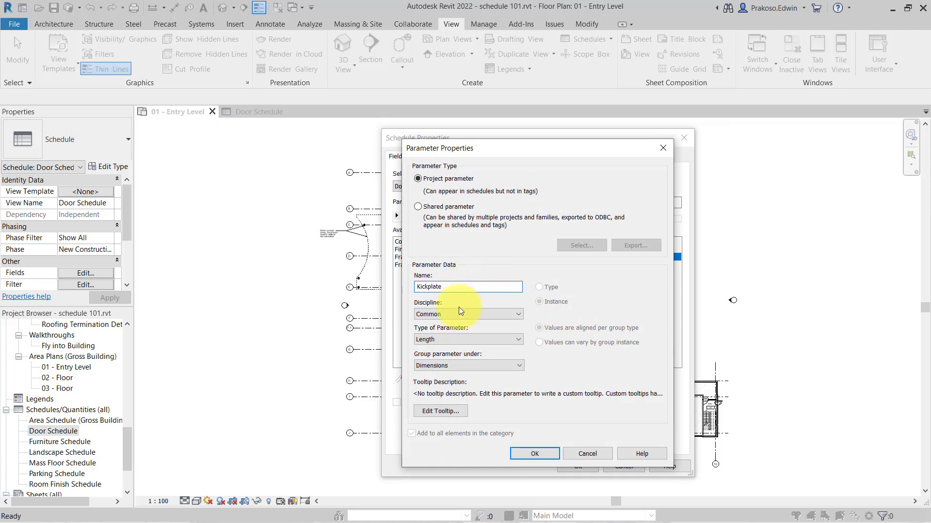
click(453, 340)
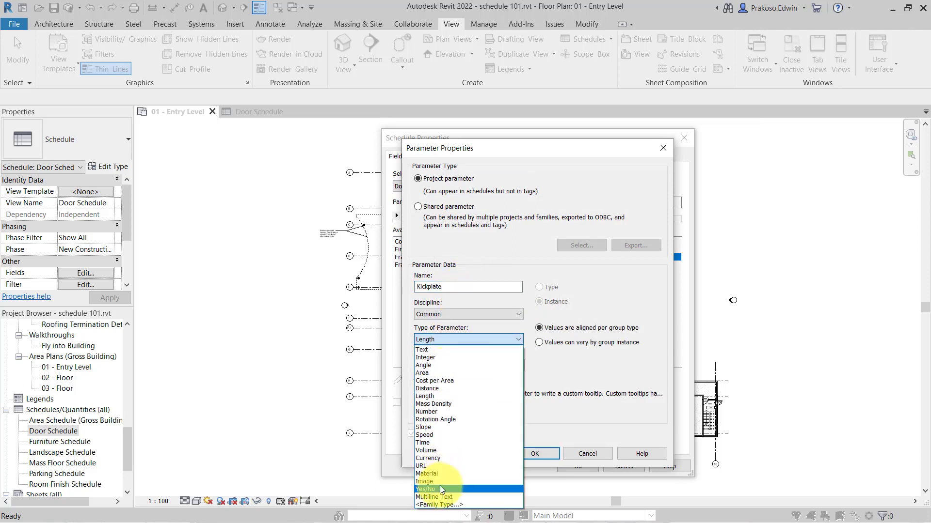
click(440, 487)
click(450, 367)
scroll(446, 177, up, 5)
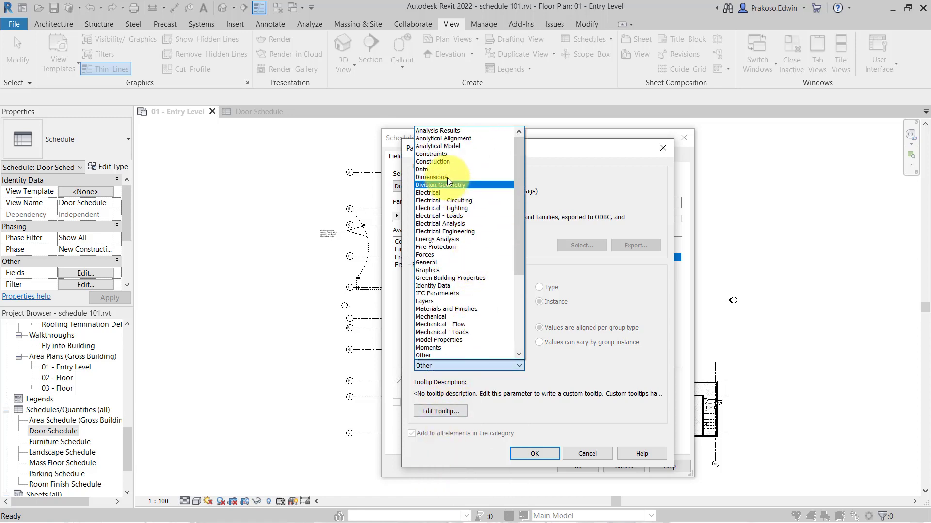
click(441, 170)
Step: Confirm Kickplate, add a Text parameter Lock type under Data, and create the schedule
click(531, 452)
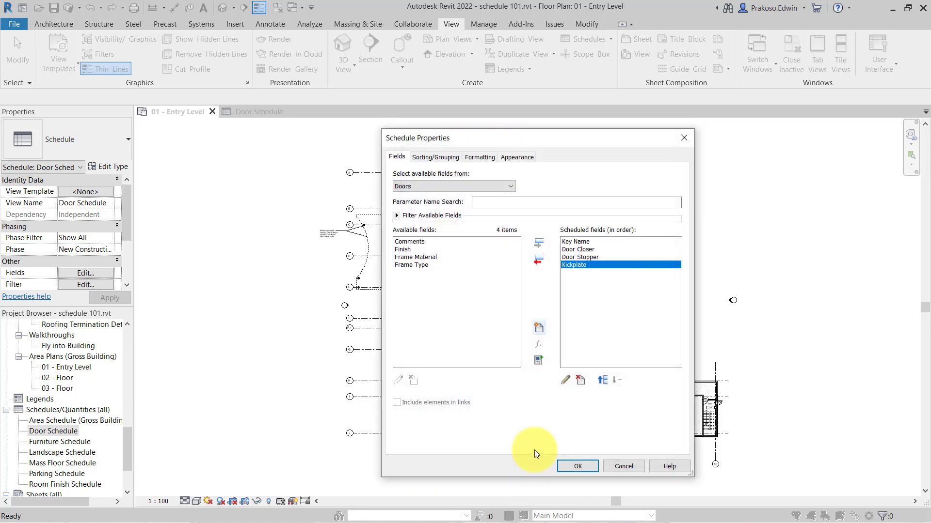
click(537, 328)
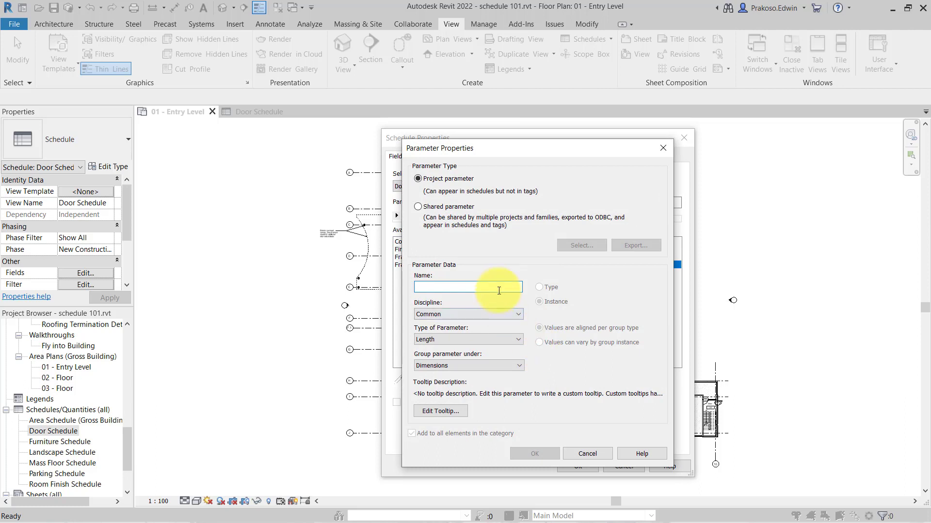
text(Key)
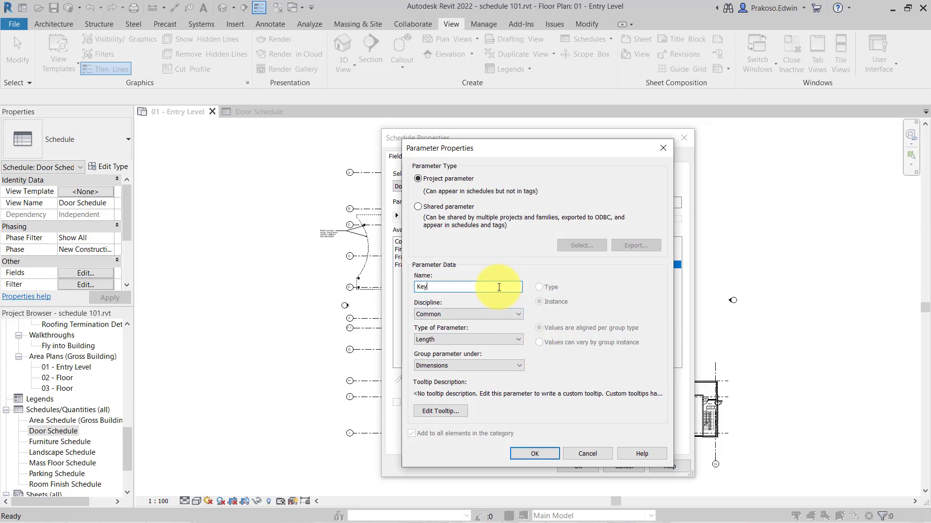
key(BackSpace)
key(BackSpace)
key(BackSpace)
text(Lock type)
click(480, 339)
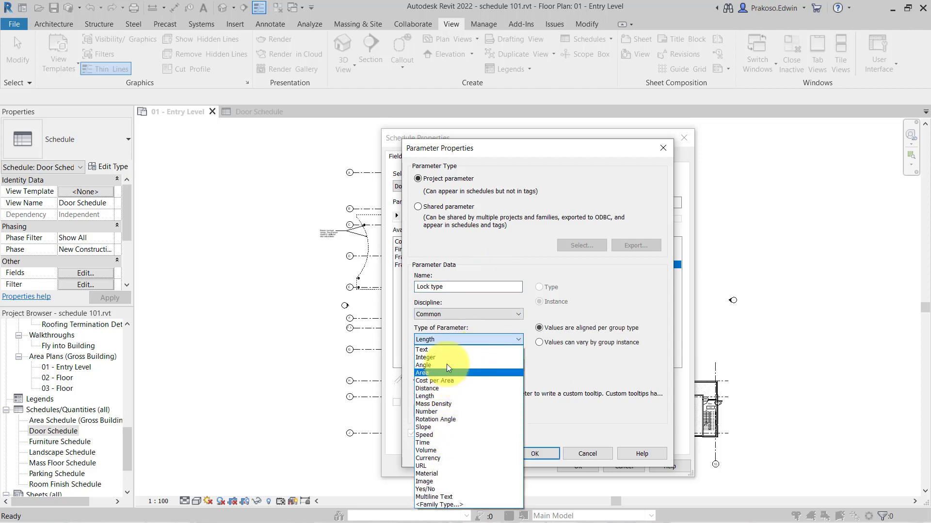
click(444, 349)
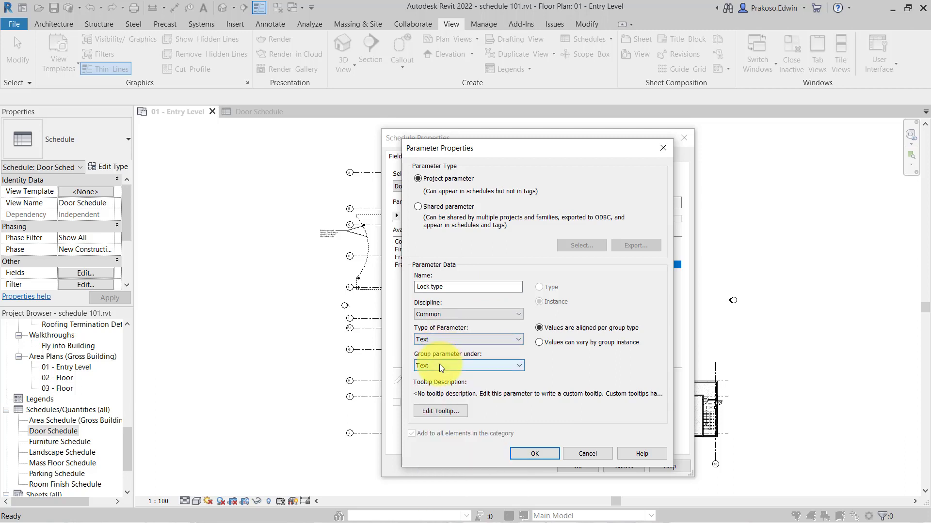
click(439, 365)
scroll(463, 249, up, 5)
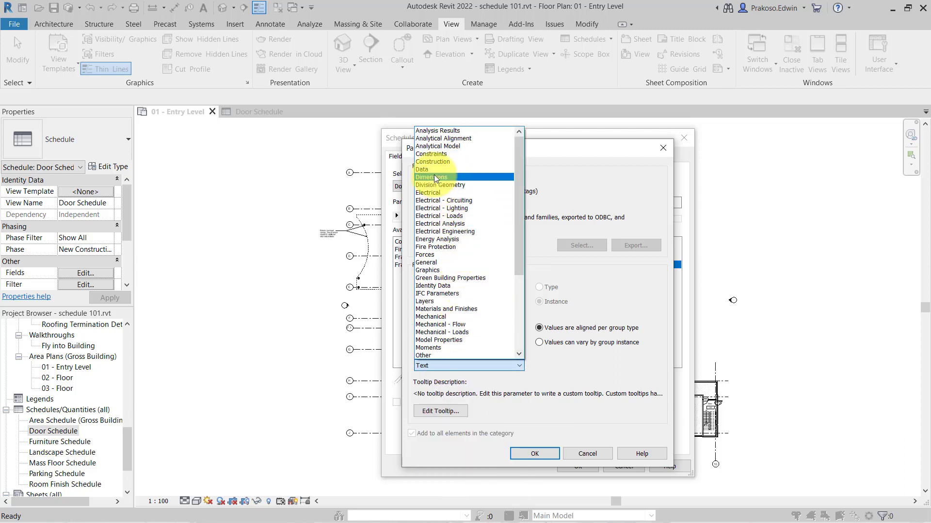
click(434, 169)
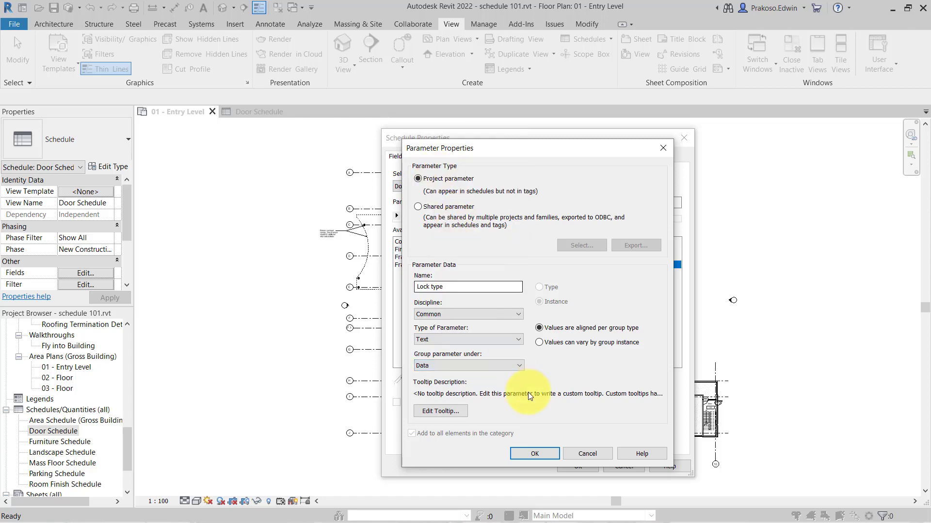
click(535, 452)
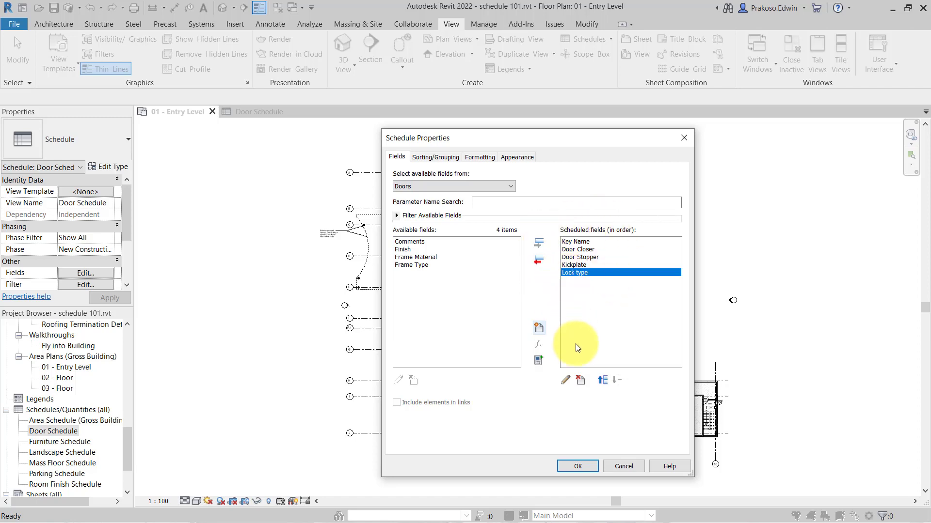
click(575, 466)
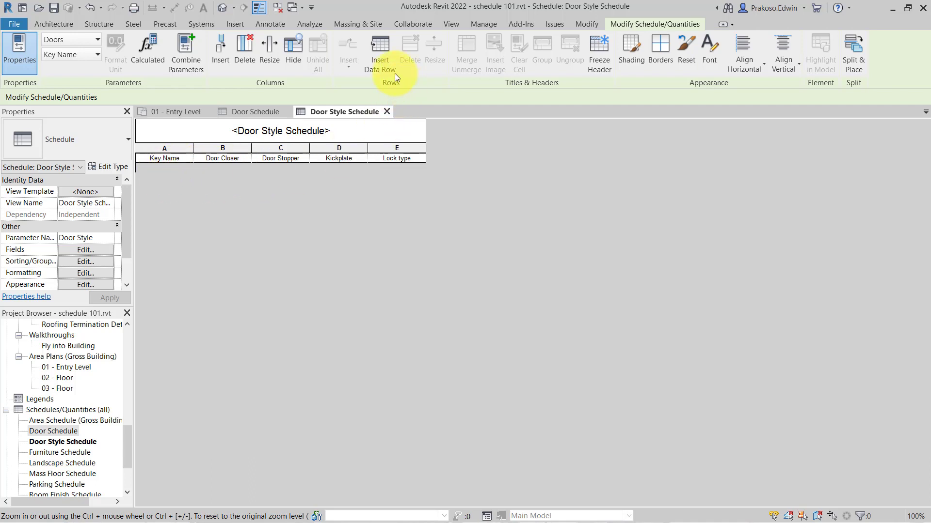
Step: Insert a Public Restroom row with Door Closer, Door Stopper and Kickplate ticked
click(386, 59)
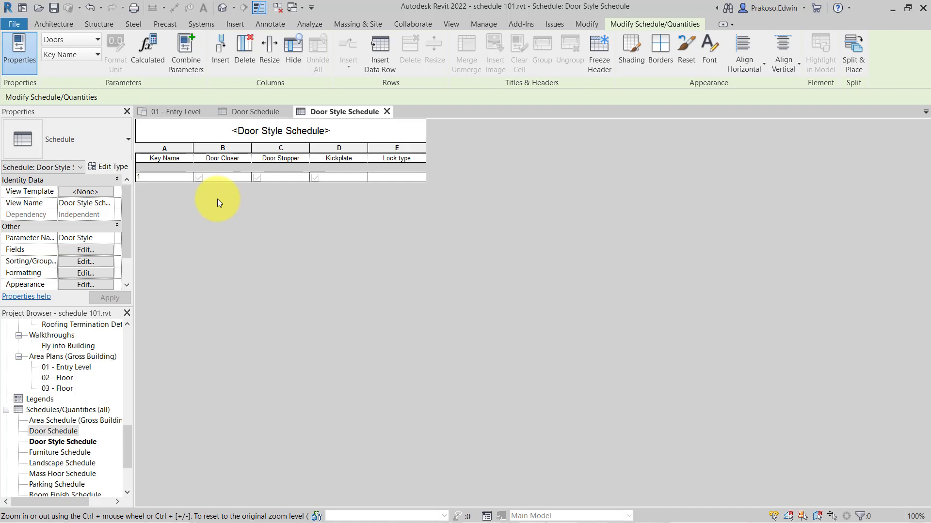
click(164, 175)
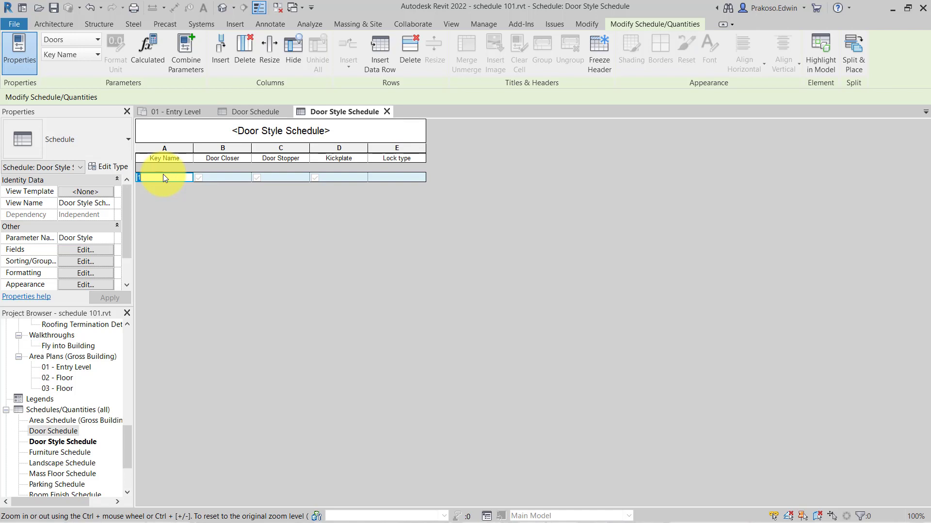
text(Public Restroom)
click(200, 177)
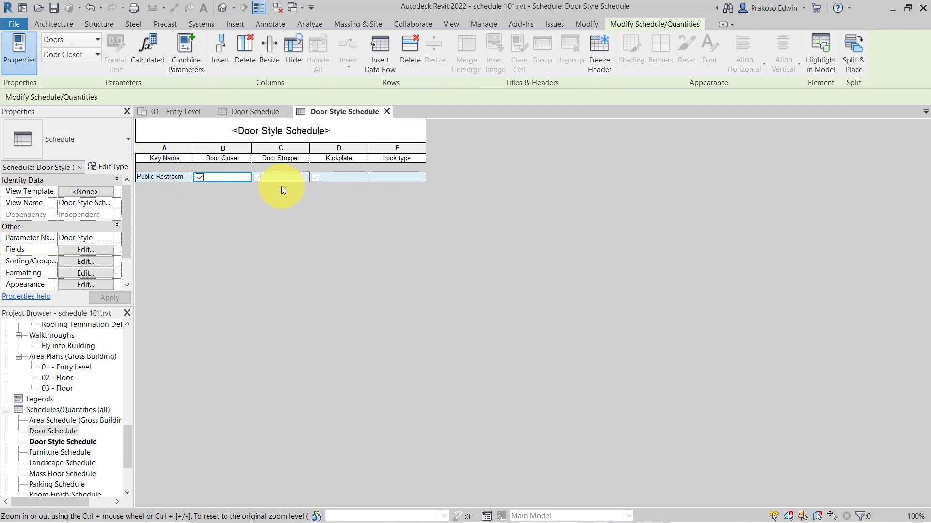
click(258, 178)
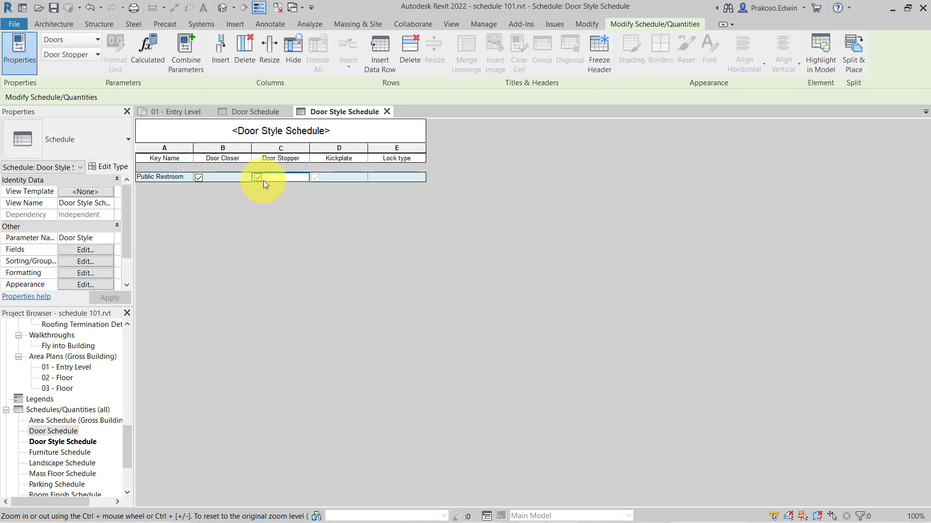
click(315, 178)
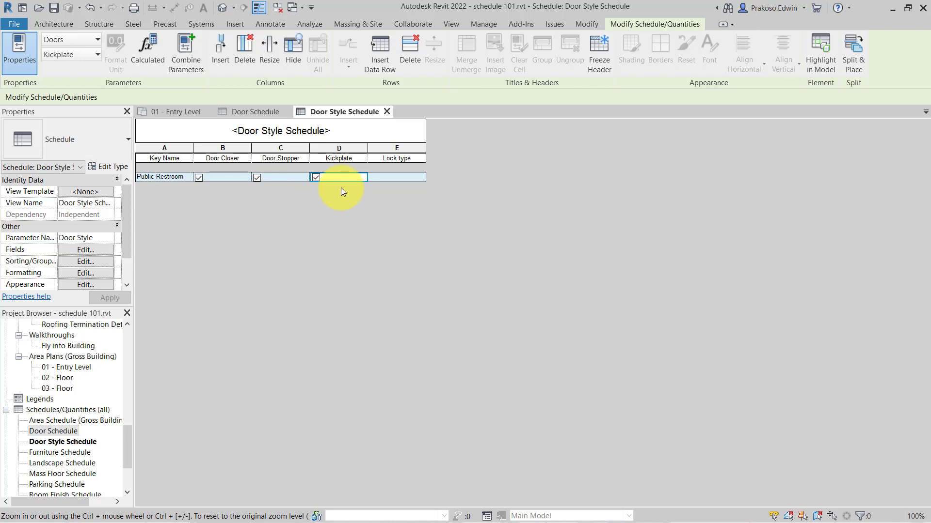
Step: Set its Lock type to 'Latch with occupancy indicator', widen that column, and insert a second row
click(401, 178)
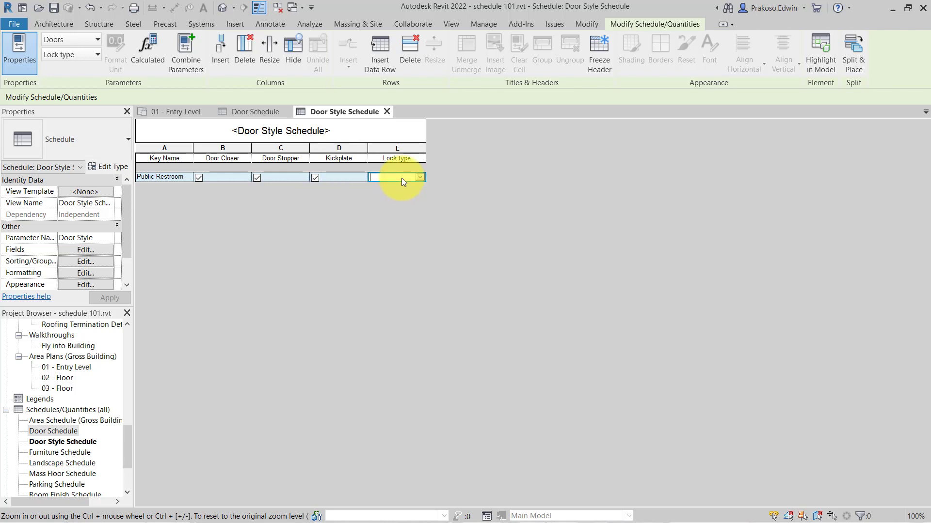
text(L)
text(atch with occupancy)
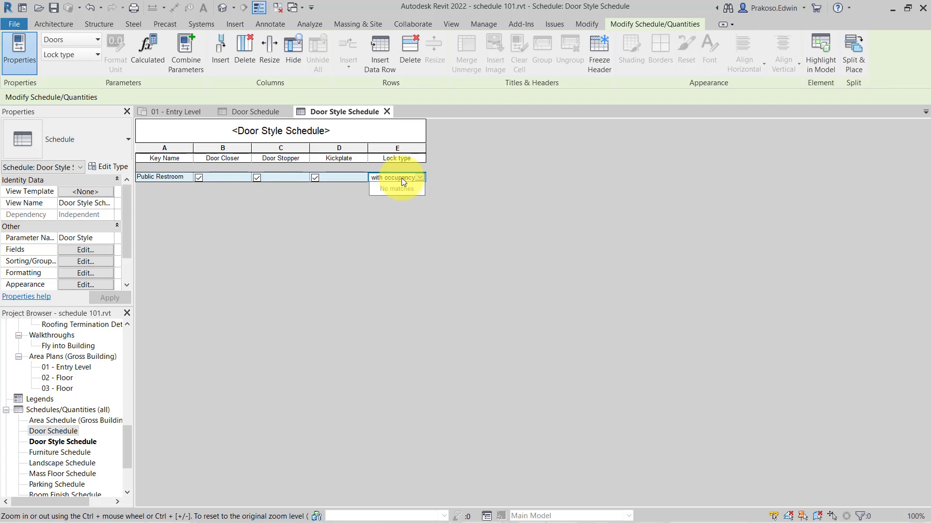
click(401, 178)
text(ncy indicator)
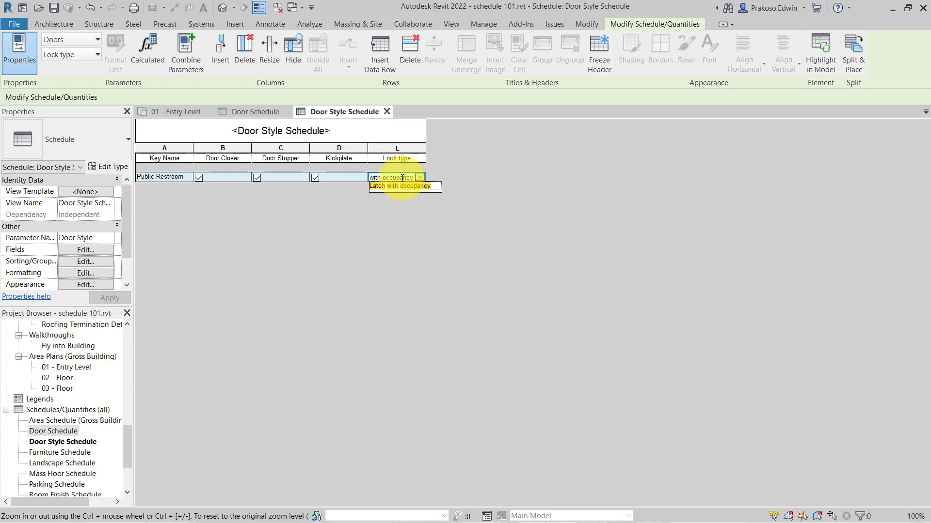
key(Return)
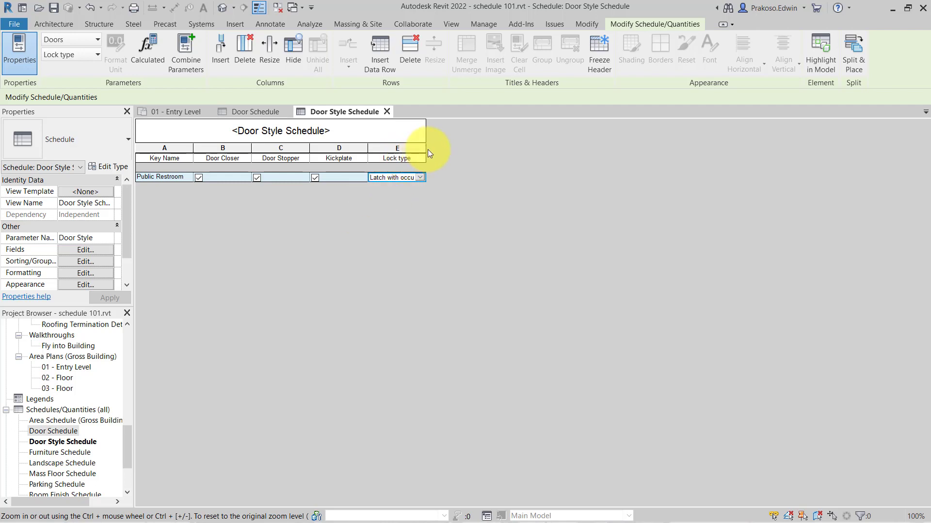
drag(427, 150, 492, 145)
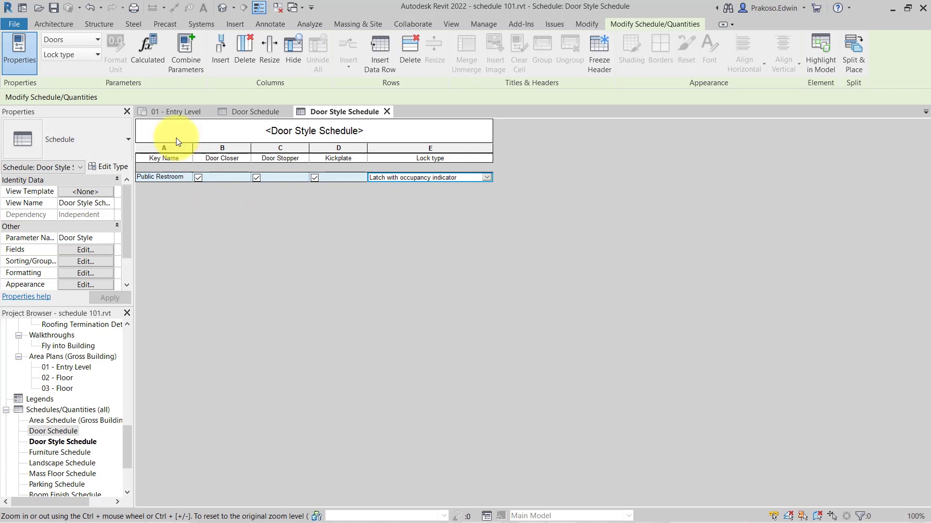
click(381, 57)
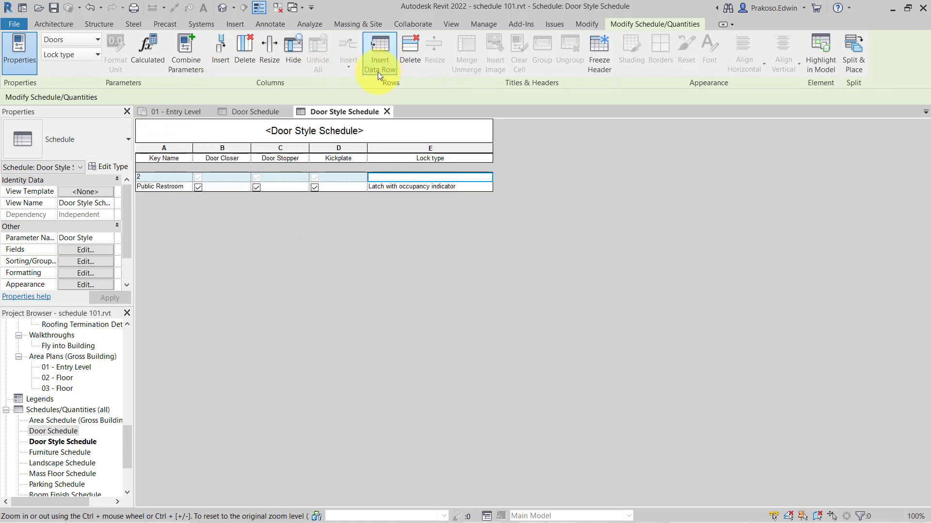
Step: Make row 2 Private Restroom: closer and kickplate, no stopper, 'Privacy Ball Knob' lock; add a third row
click(173, 177)
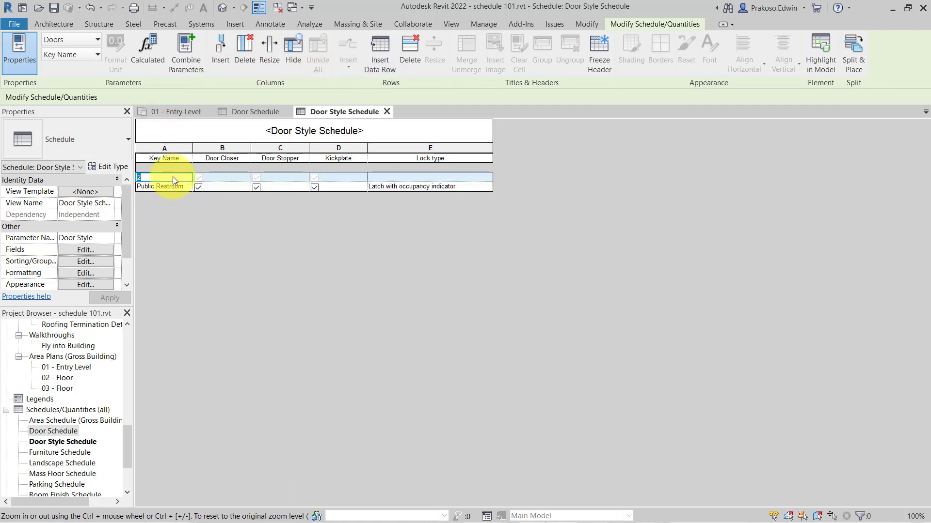
text(Private Restroom)
click(199, 178)
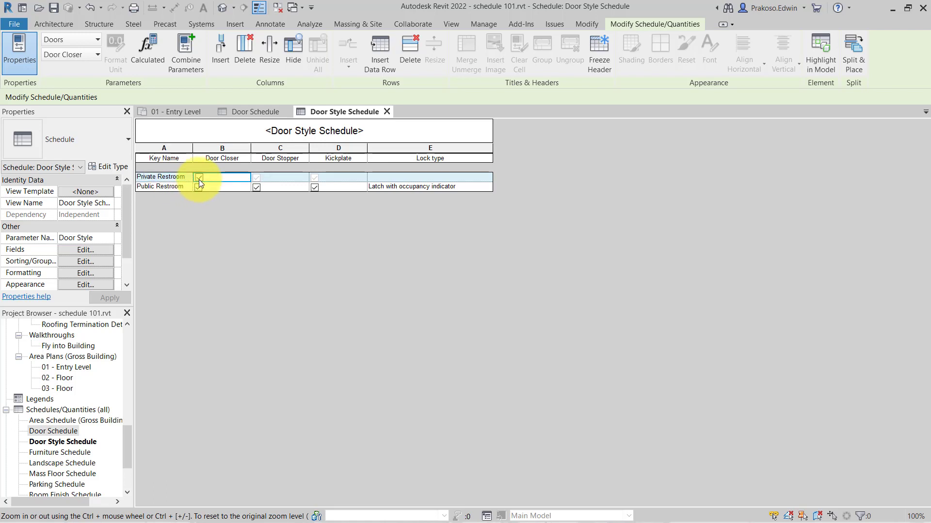
click(254, 179)
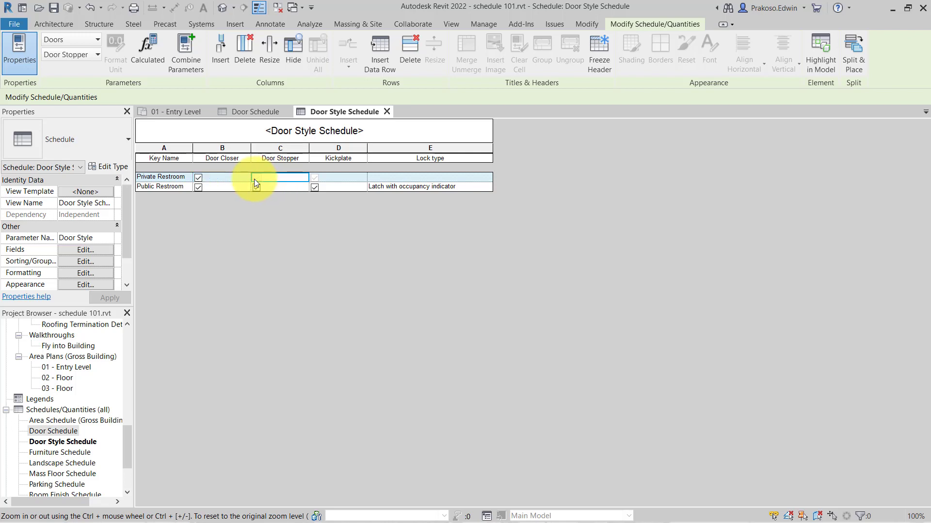
click(316, 178)
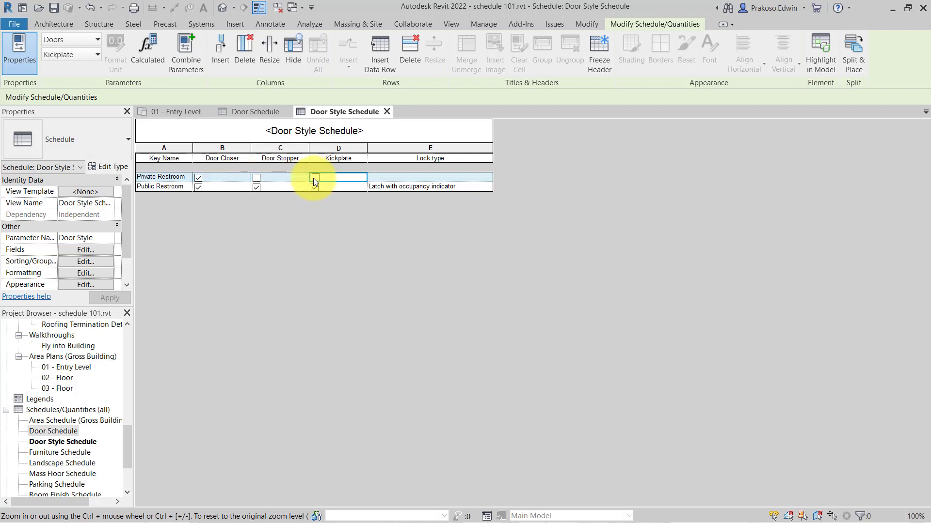
click(396, 178)
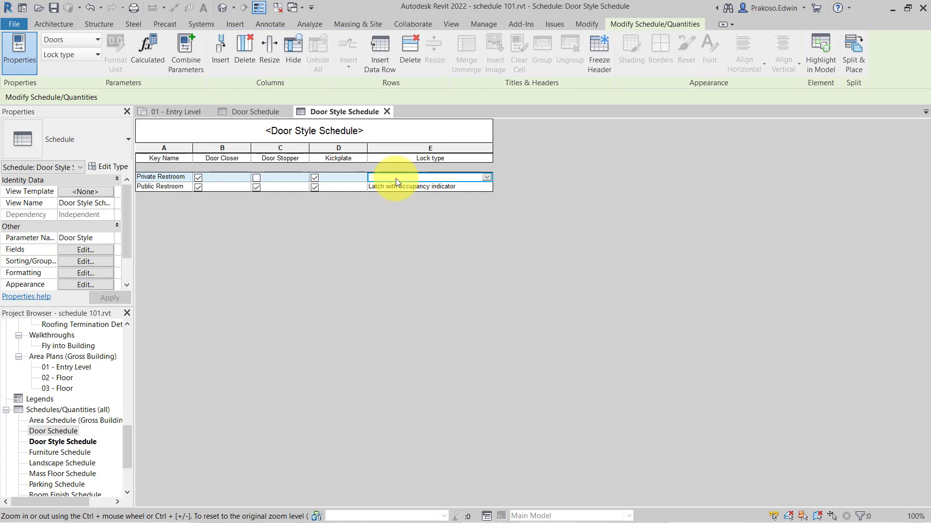
text(Privacy E)
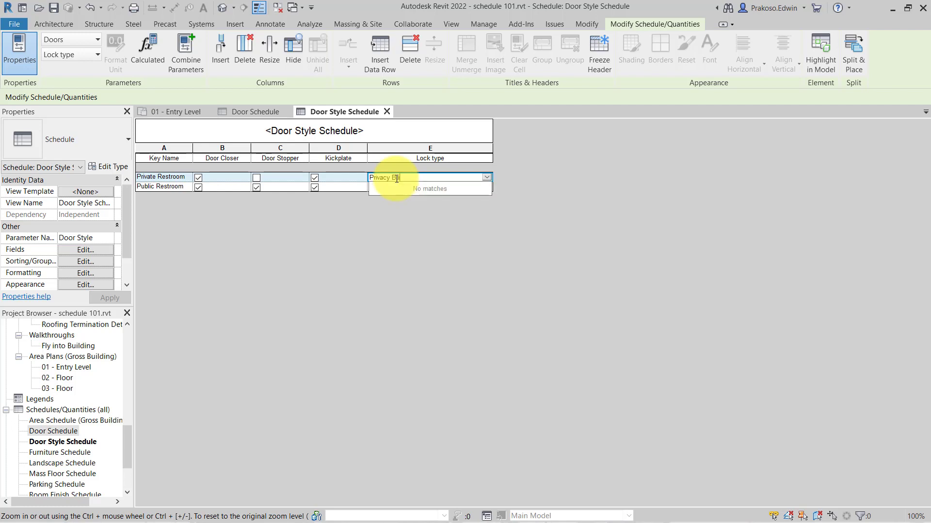
key(BackSpace)
text(Ball Knob)
click(487, 277)
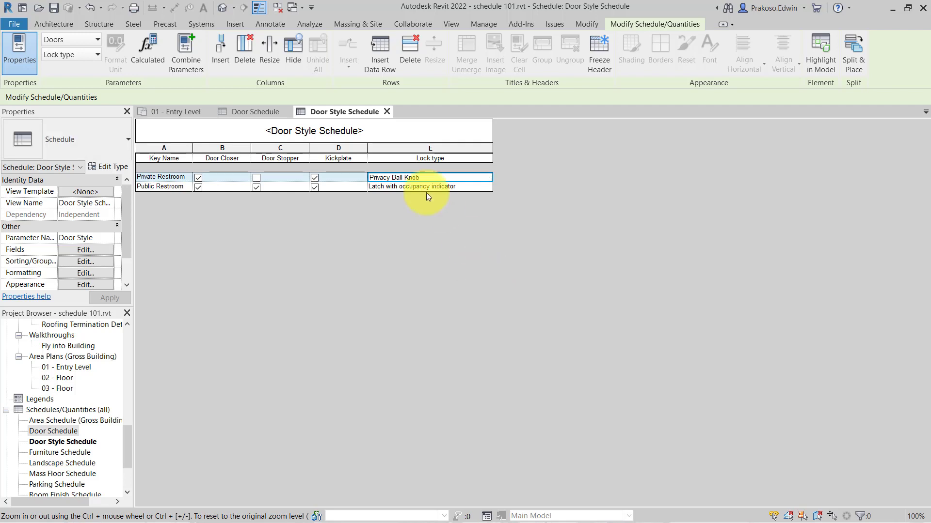
click(383, 63)
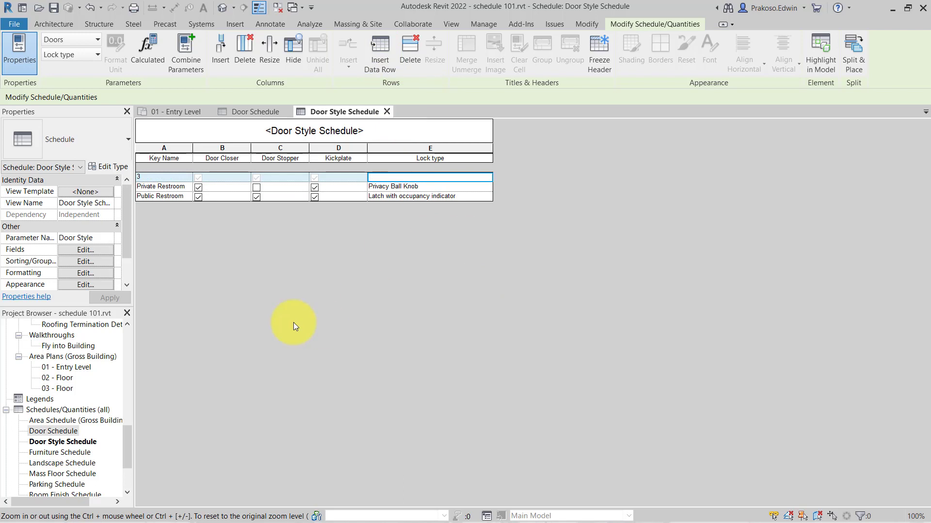
Step: Name row 3 Office with only Door Closer ticked and 'Card access' lock type, then add a fourth row
click(173, 178)
text(Office)
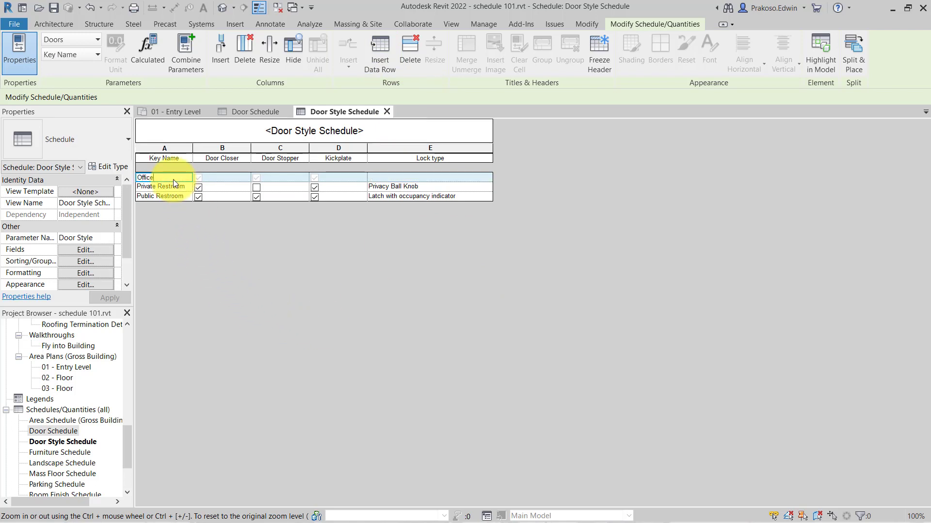
key(Return)
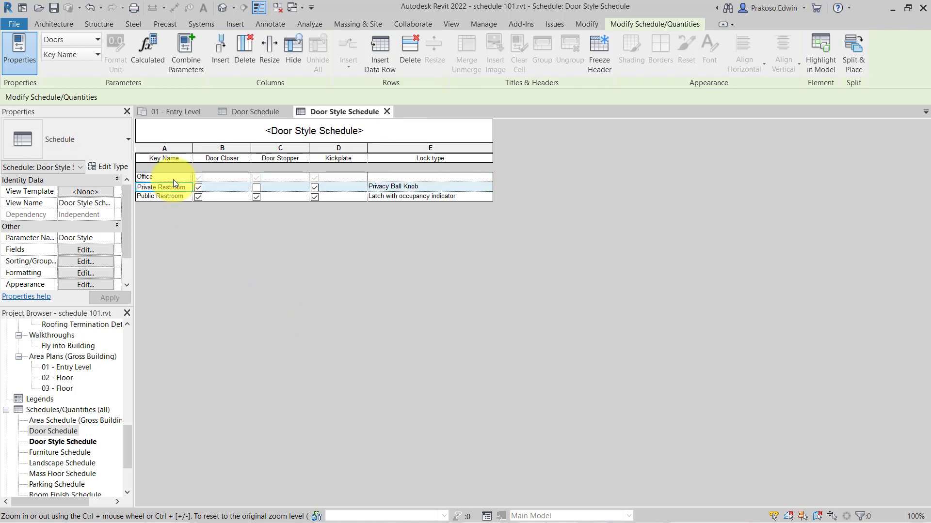
click(198, 178)
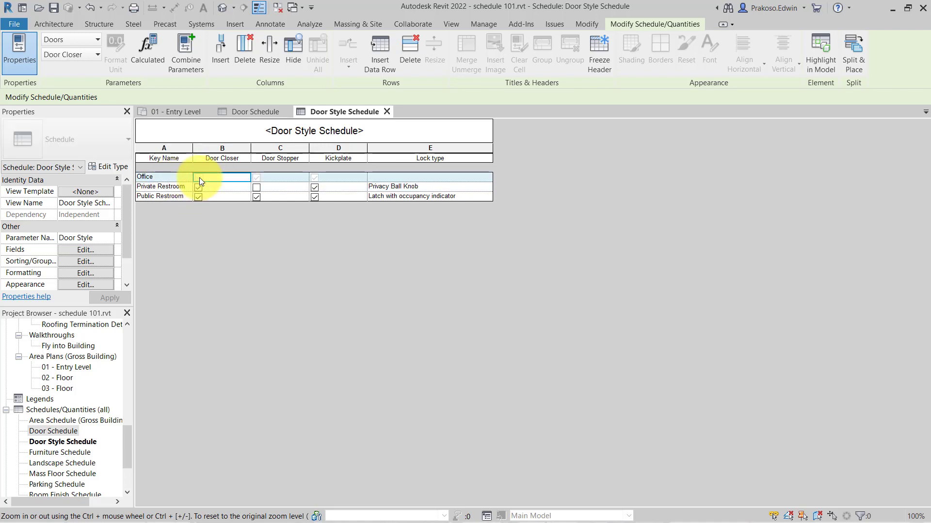
click(256, 177)
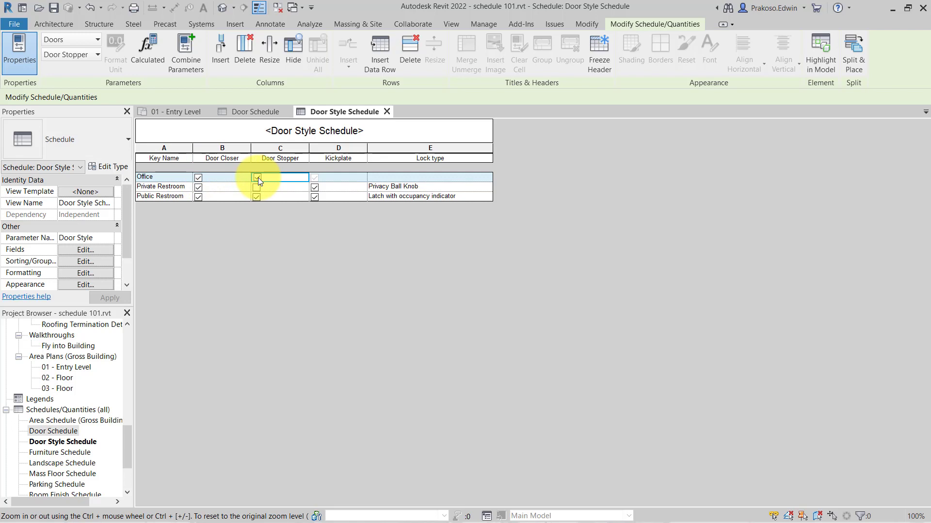
click(257, 178)
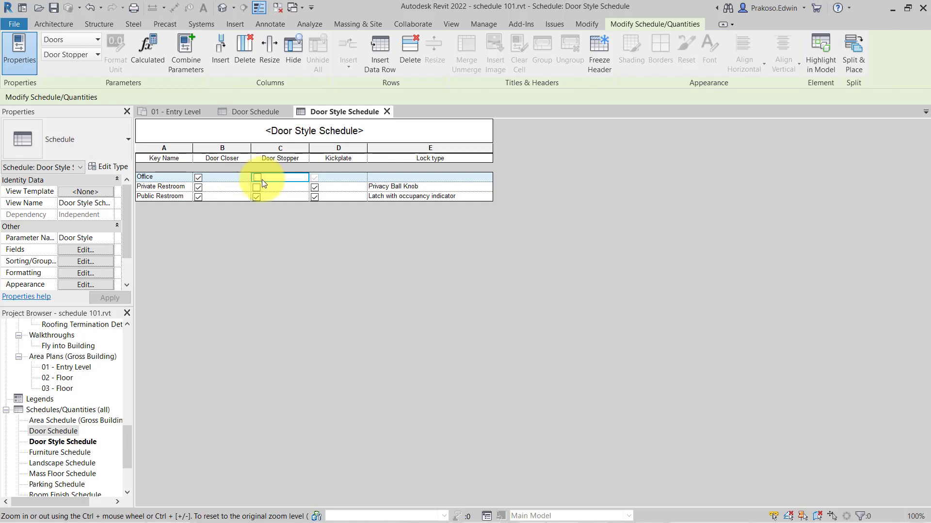
click(315, 177)
click(382, 177)
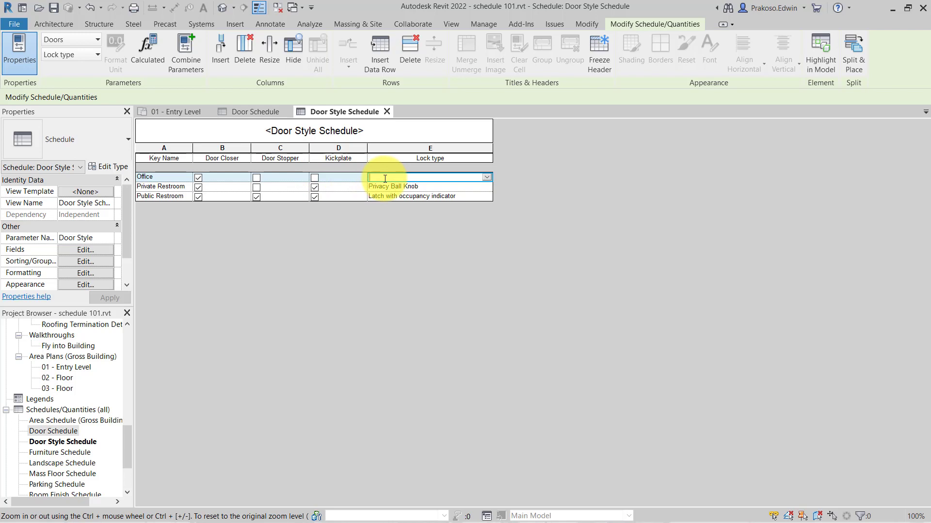
text(Card)
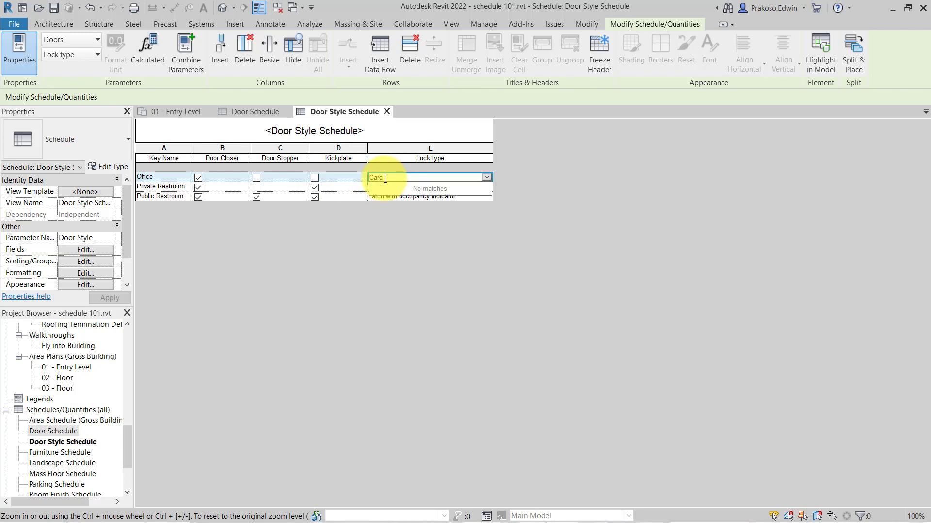
text( access)
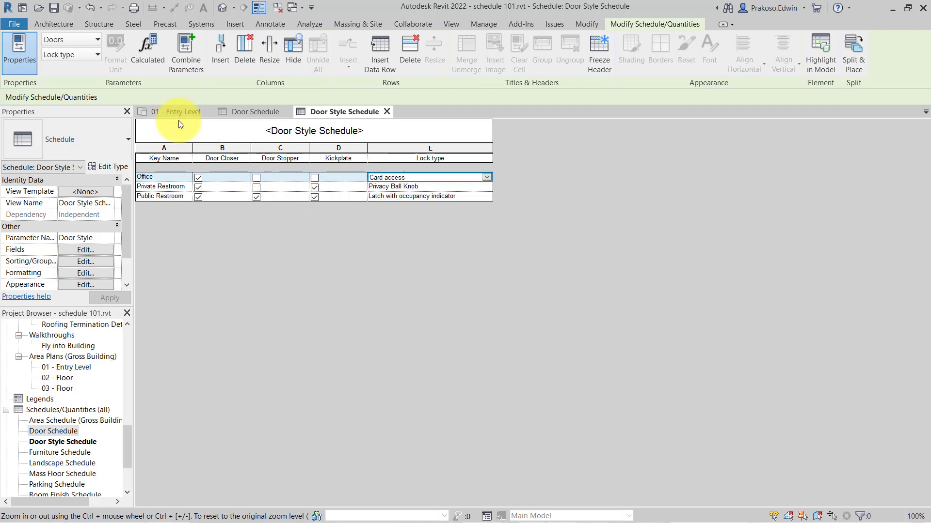
click(389, 59)
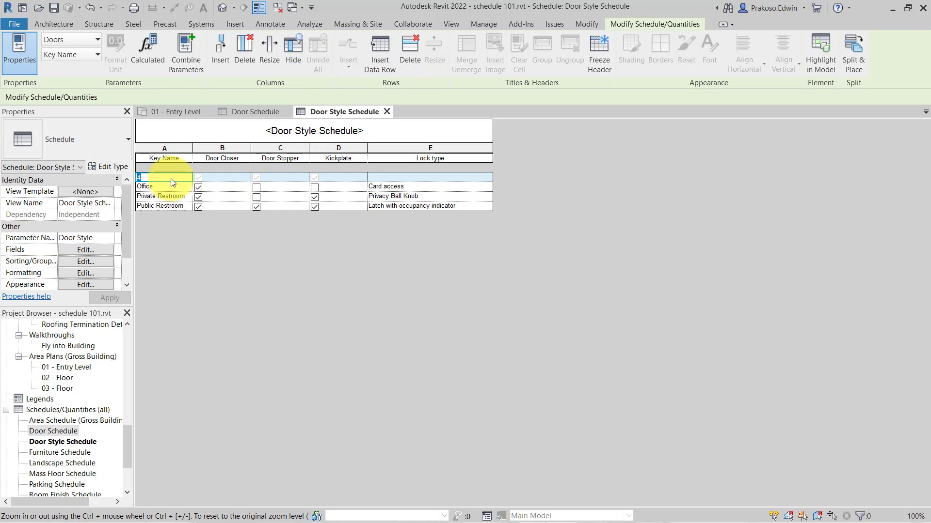
Step: Name row 4 Service, tick closer, stopper and kickplate, and set its lock type to 'Deadbolt lock'
text(Service)
key(Return)
click(199, 206)
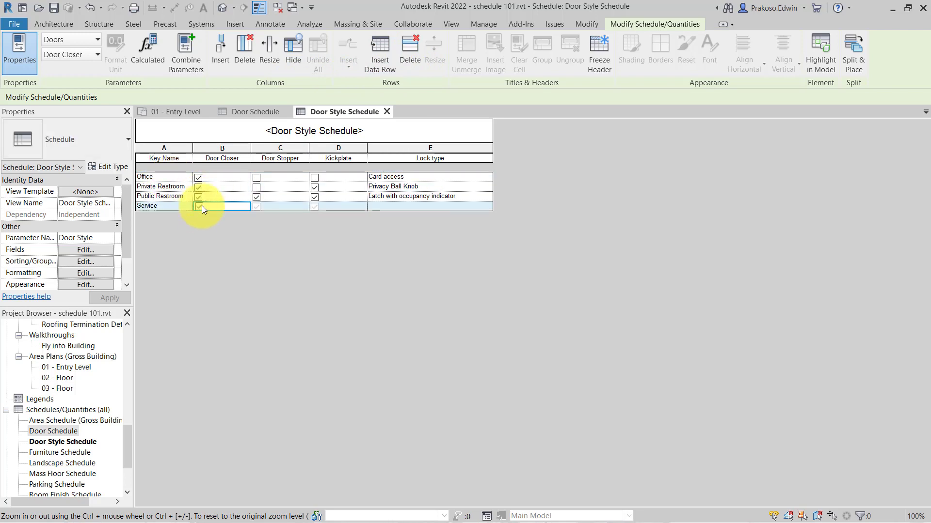
click(256, 207)
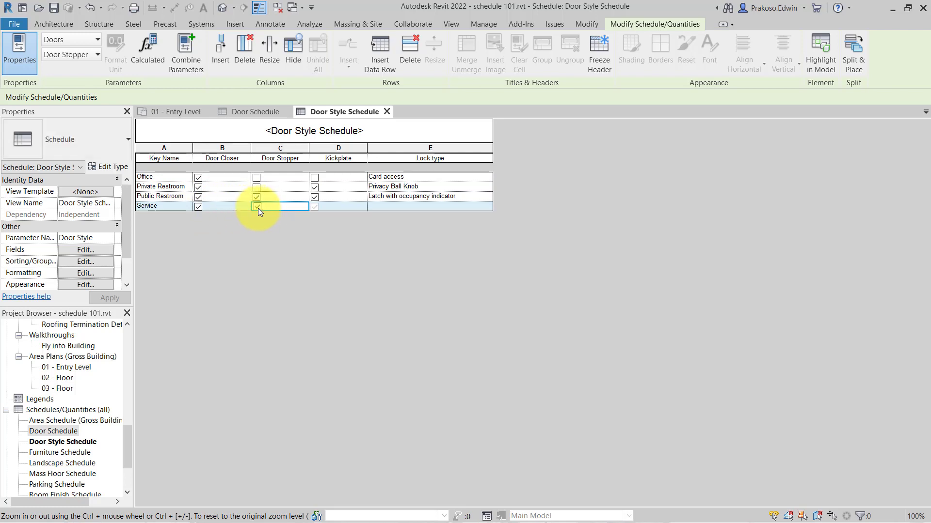
click(317, 207)
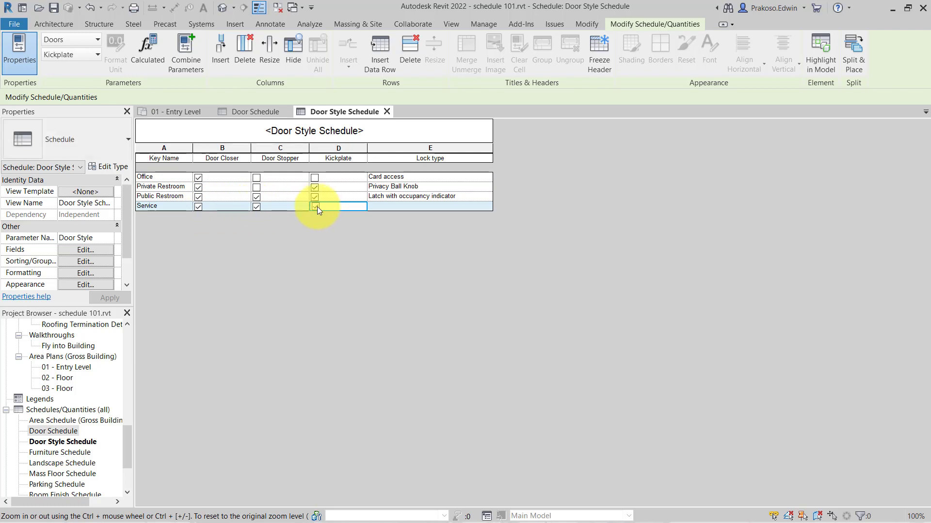
click(377, 207)
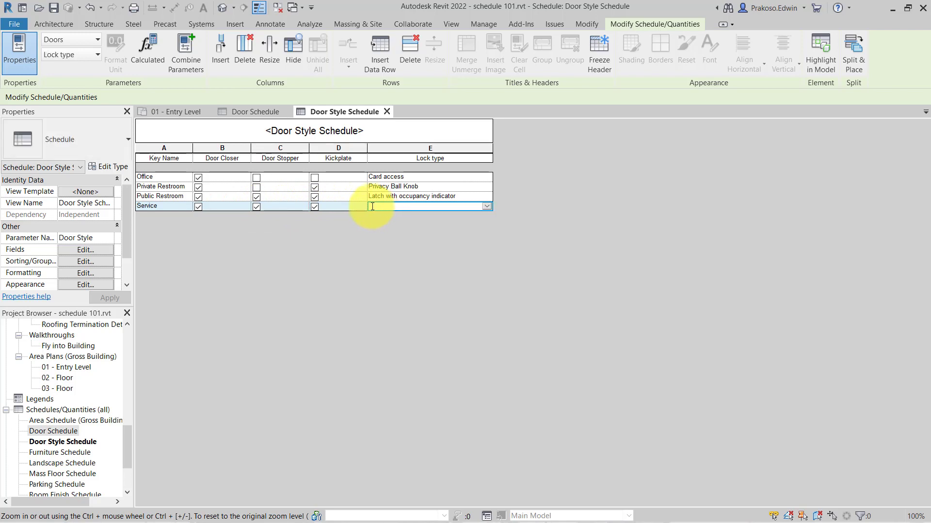
text(Deadblot)
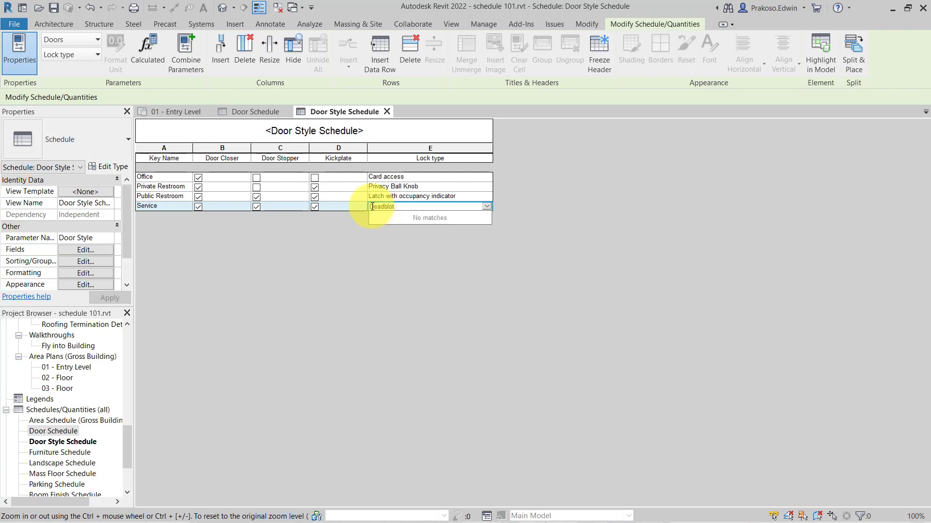
key(BackSpace)
key(BackSpace)
text(olt lock)
click(469, 294)
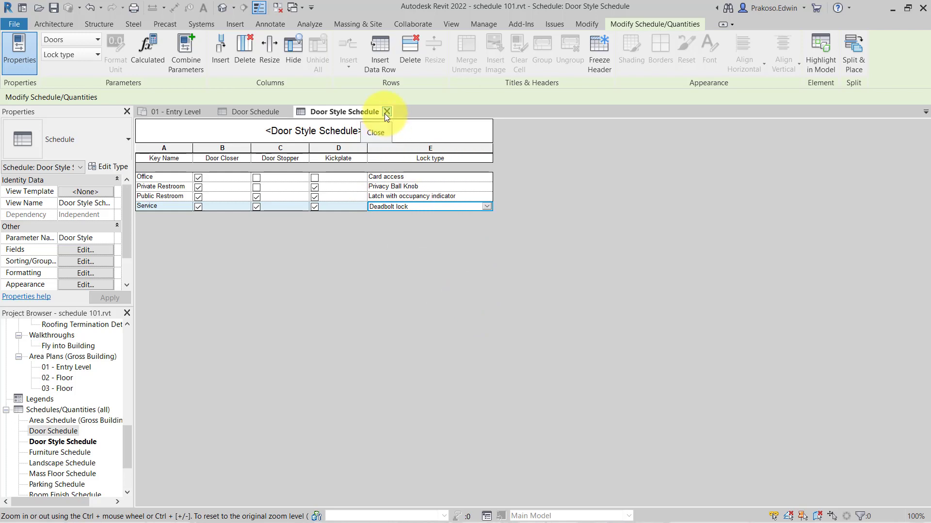
Step: On the 01 - Entry Level plan, select the Men door 110 and Women door 109
click(177, 112)
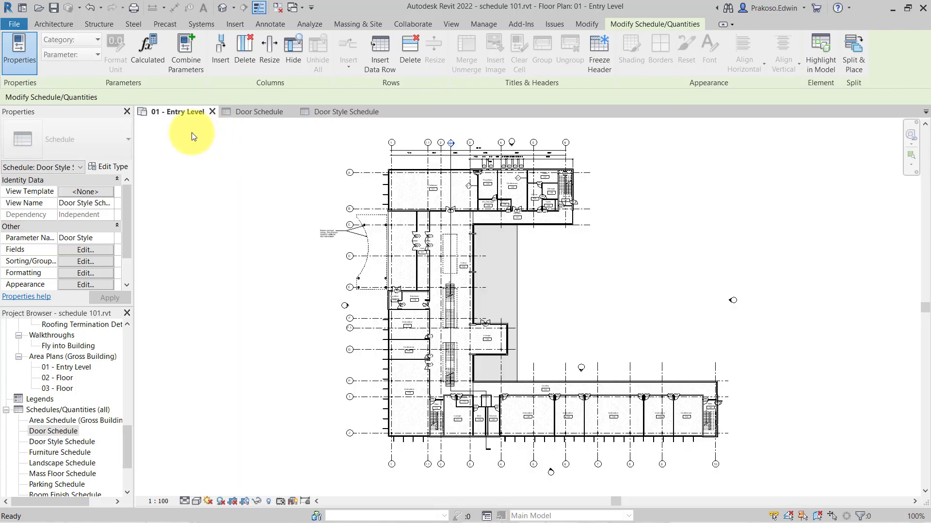
drag(124, 438, 162, 329)
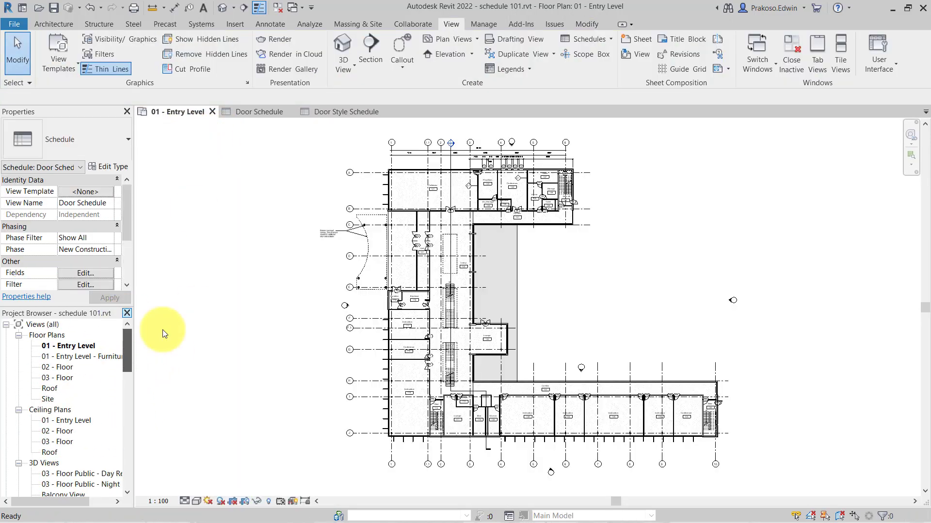
scroll(566, 429, up, 2)
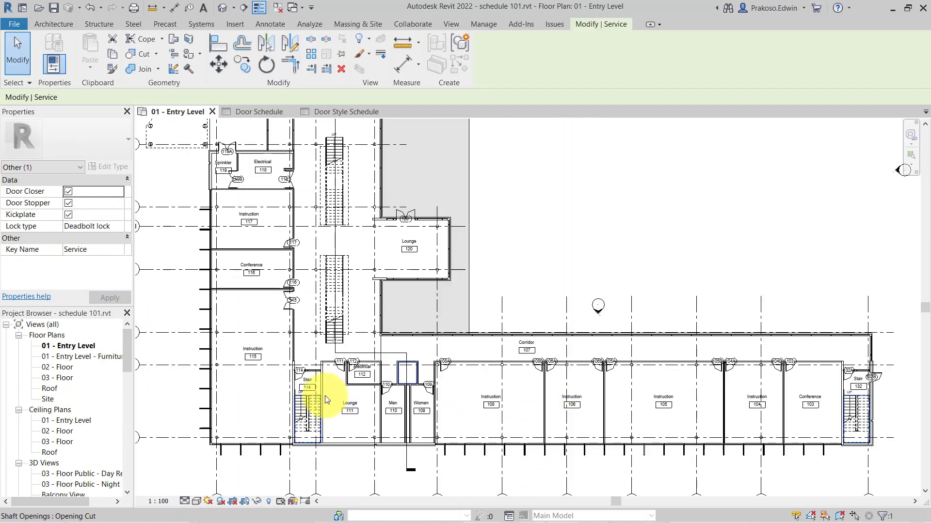
scroll(387, 344, up, 4)
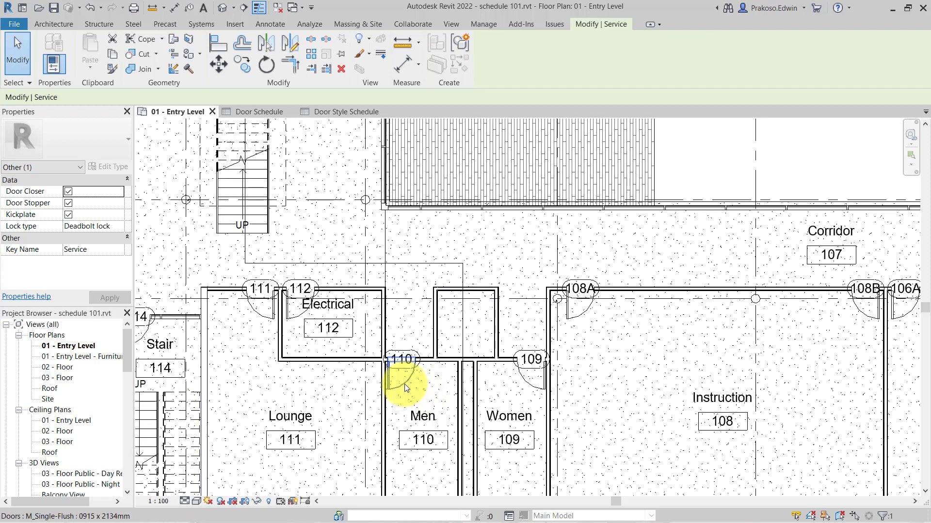
click(405, 384)
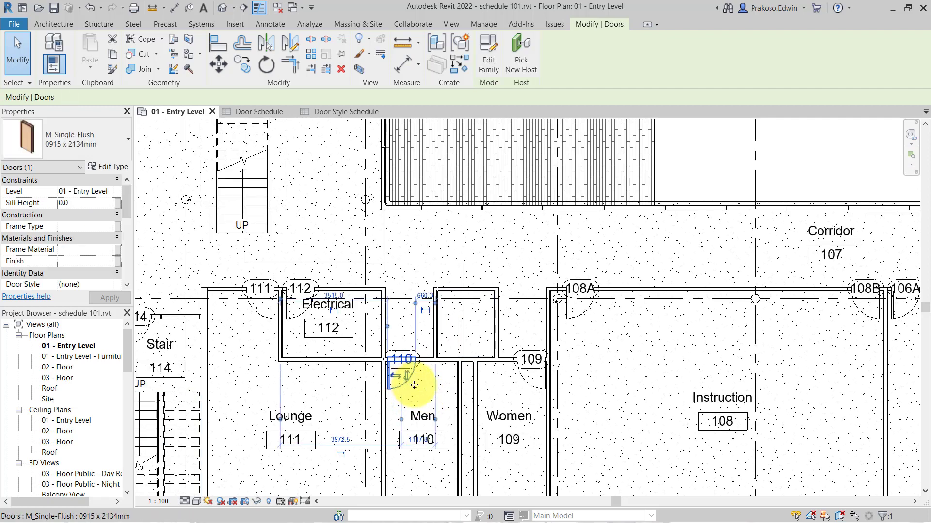
ctrl+click(523, 380)
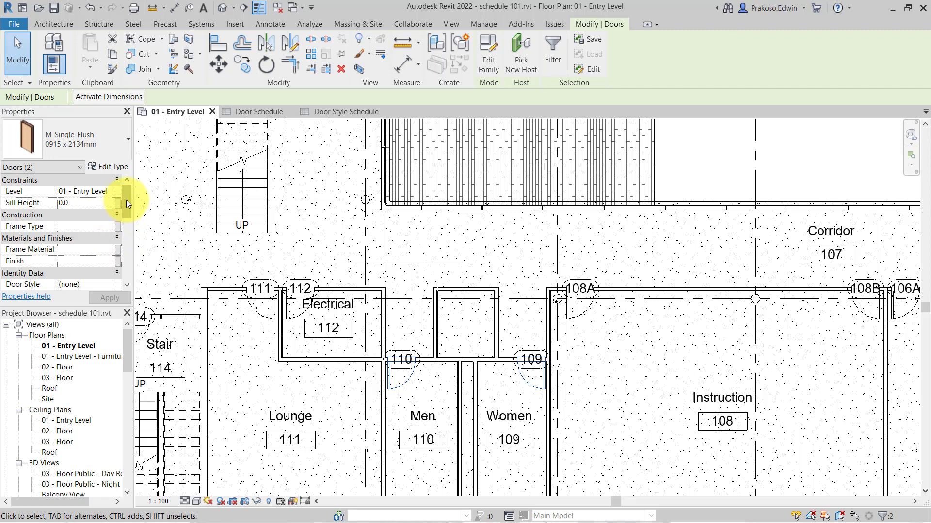
Step: Set both doors' Door Style to Public Restroom in Properties and clear the selection
drag(126, 200, 128, 211)
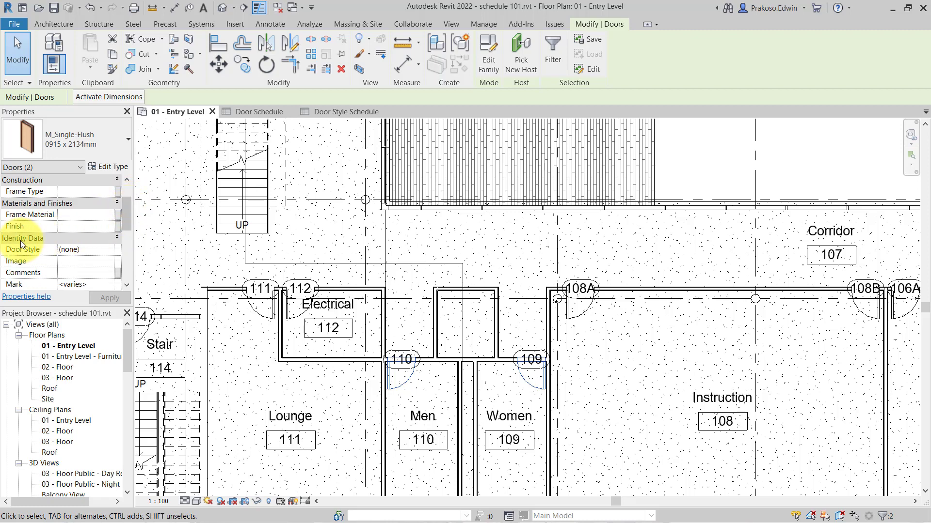
click(65, 249)
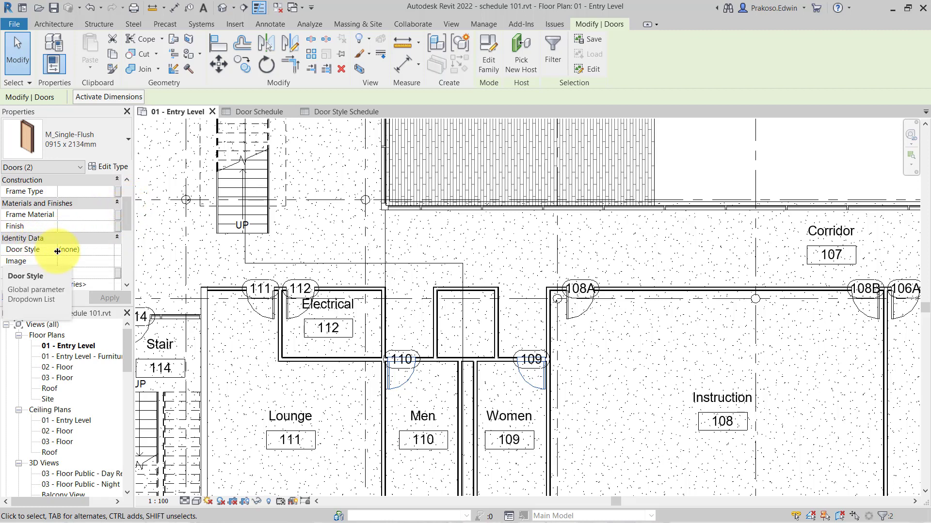
click(112, 250)
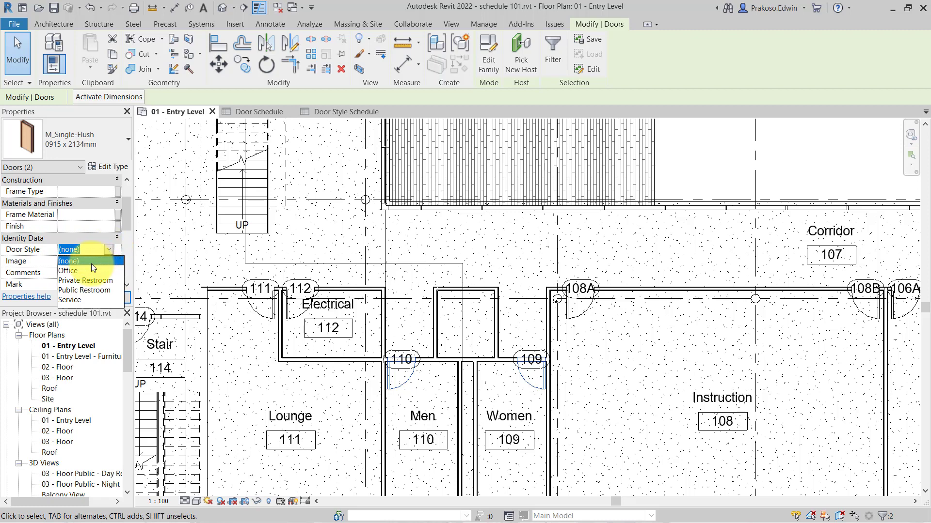
click(82, 291)
click(110, 297)
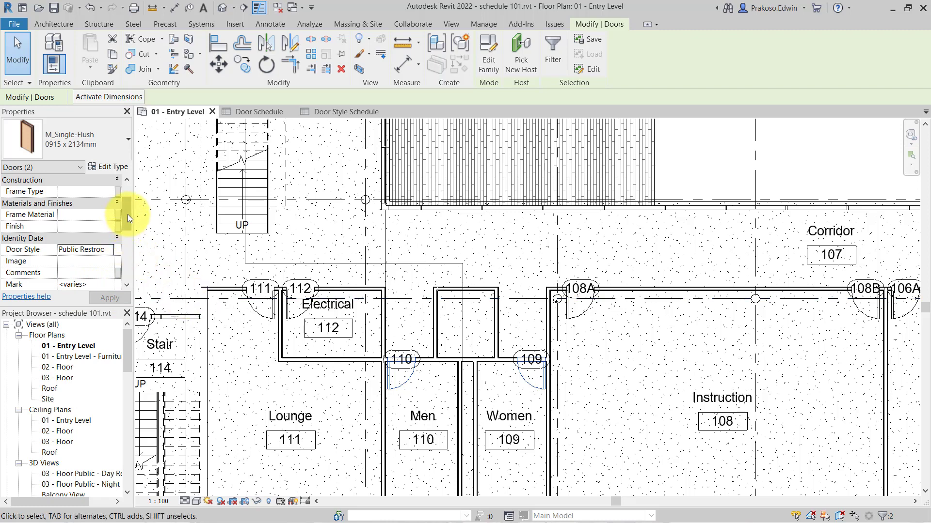
drag(127, 215, 129, 258)
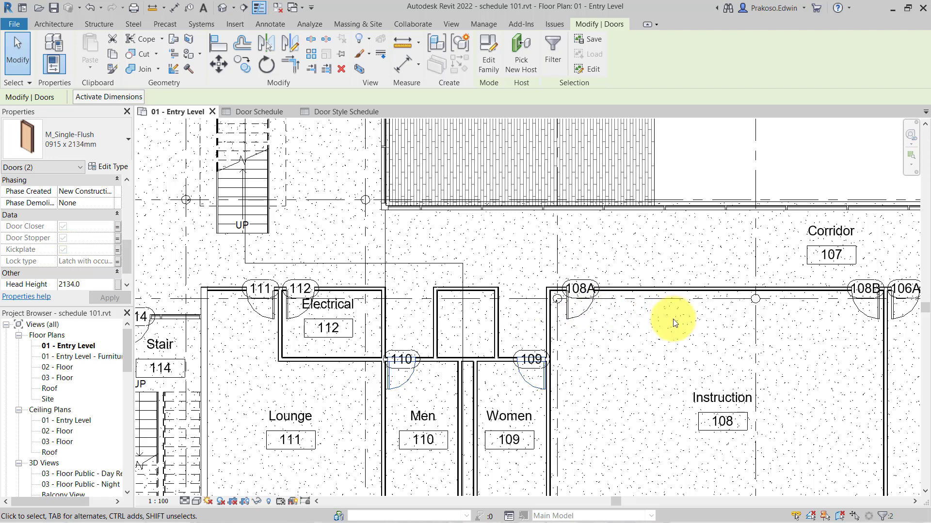
click(663, 340)
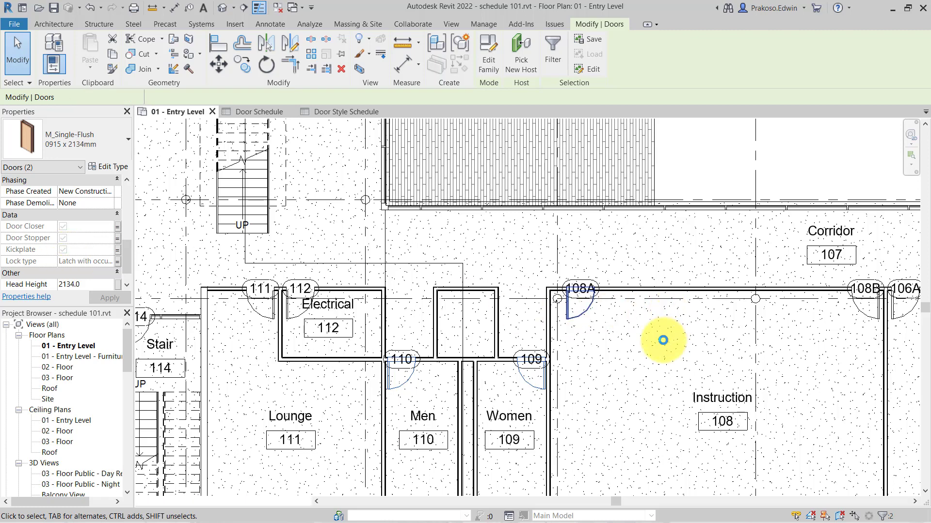
Step: Window-select the corridor doors of rooms 108 to 103, including the Conference room
scroll(663, 340, down, 2)
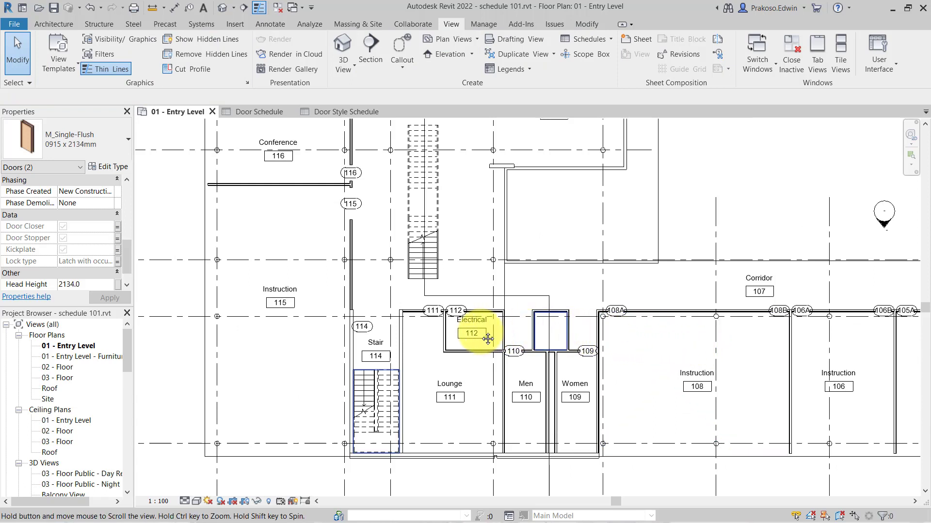
middle_drag(466, 340, 207, 339)
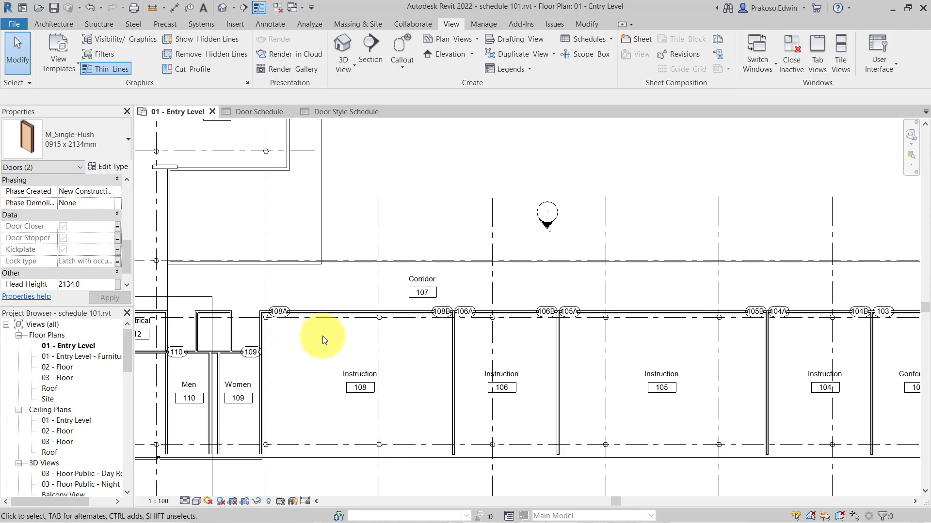
scroll(324, 336, down, 1)
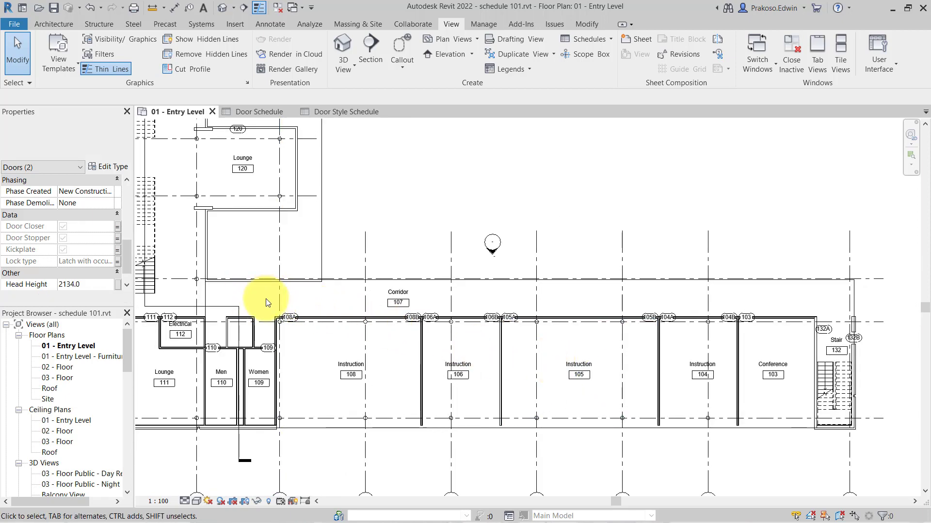
drag(368, 318, 804, 288)
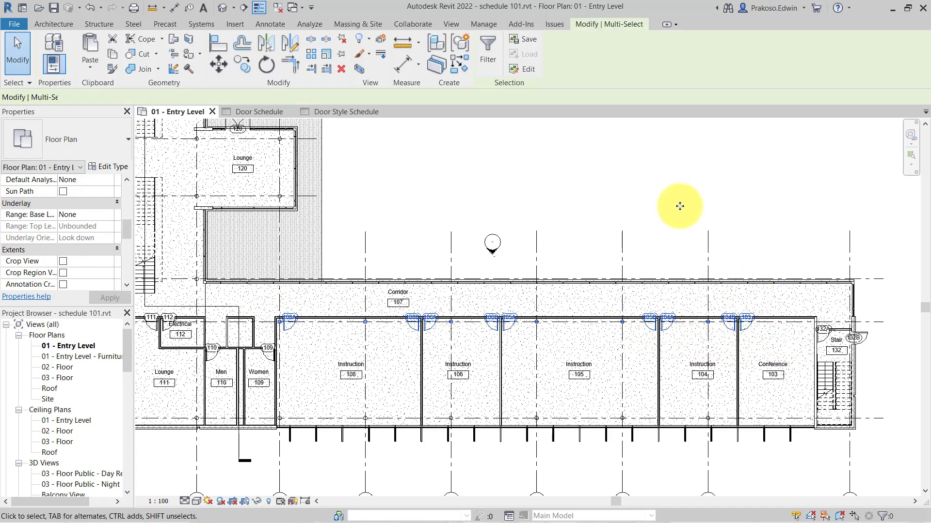
Step: Filter the selection to Doors only, excluding Door Tags and Structural Columns
click(491, 50)
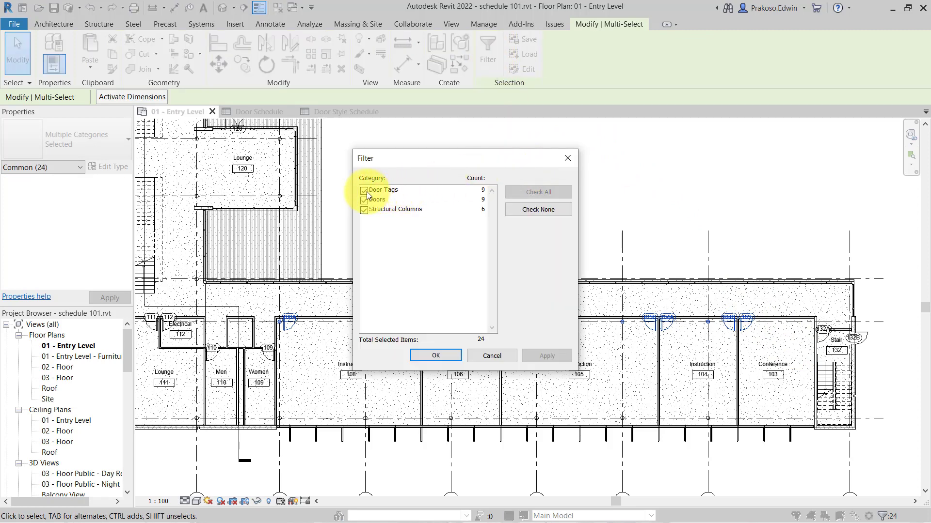
click(364, 190)
click(362, 210)
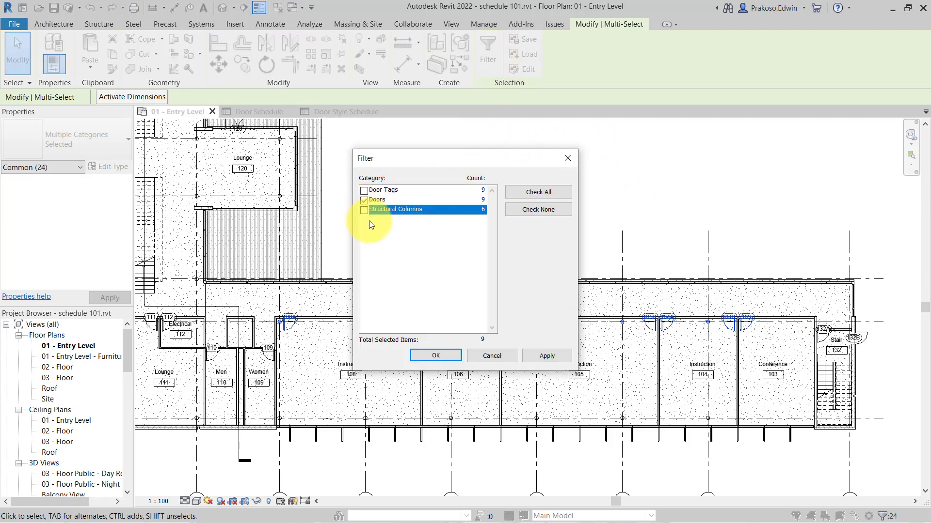
click(436, 355)
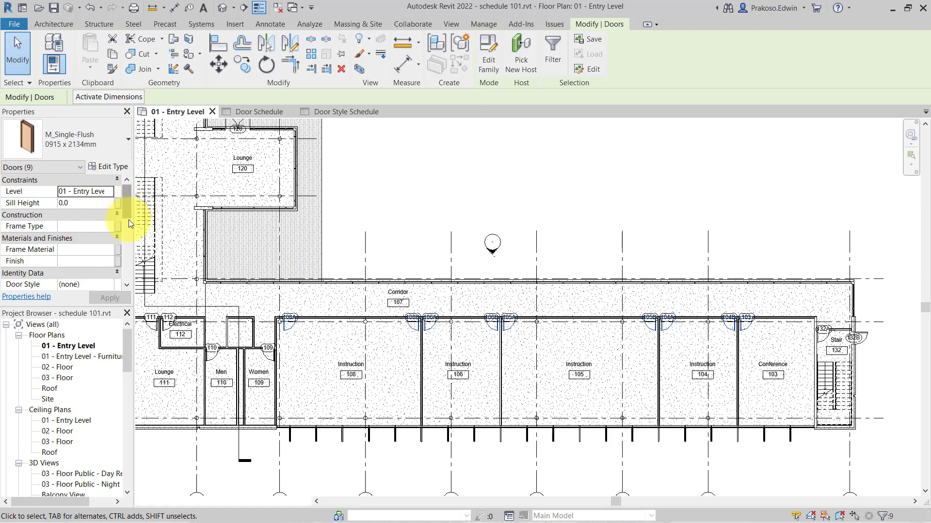
Step: Assign the Office door style to the nine corridor doors, then switch to the Door Schedule
scroll(116, 232, down, 2)
click(110, 251)
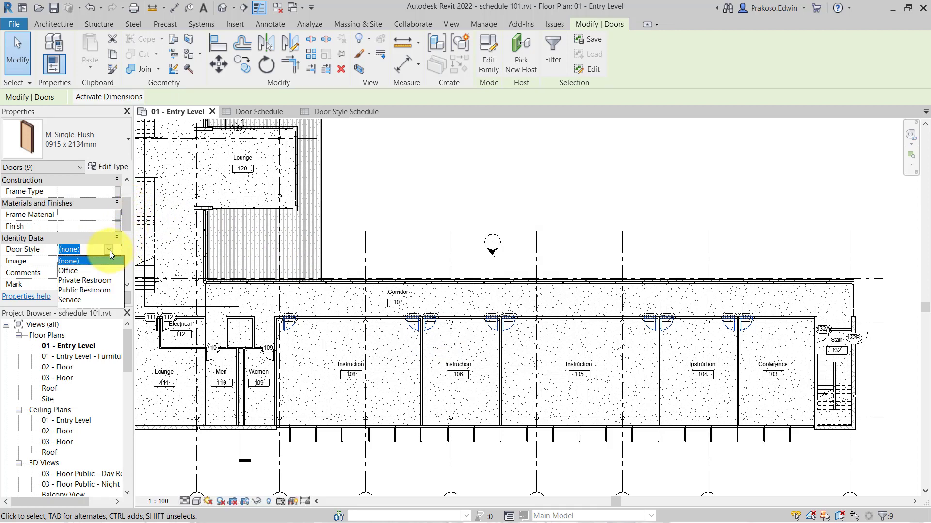
click(352, 239)
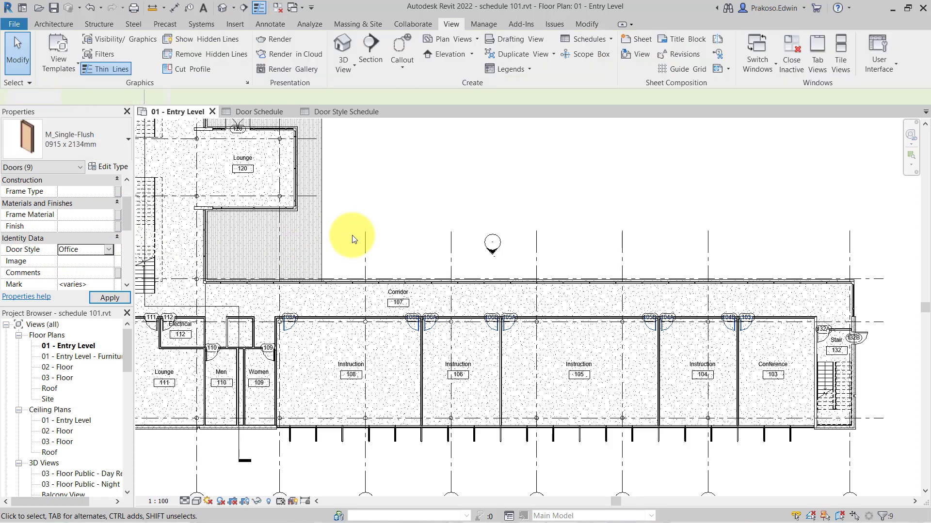
click(354, 238)
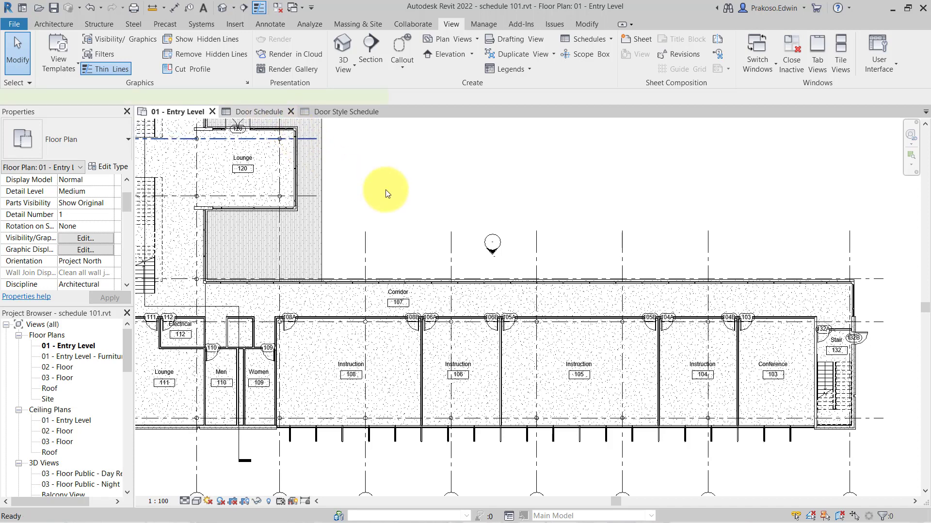
key(ctrl+Tab)
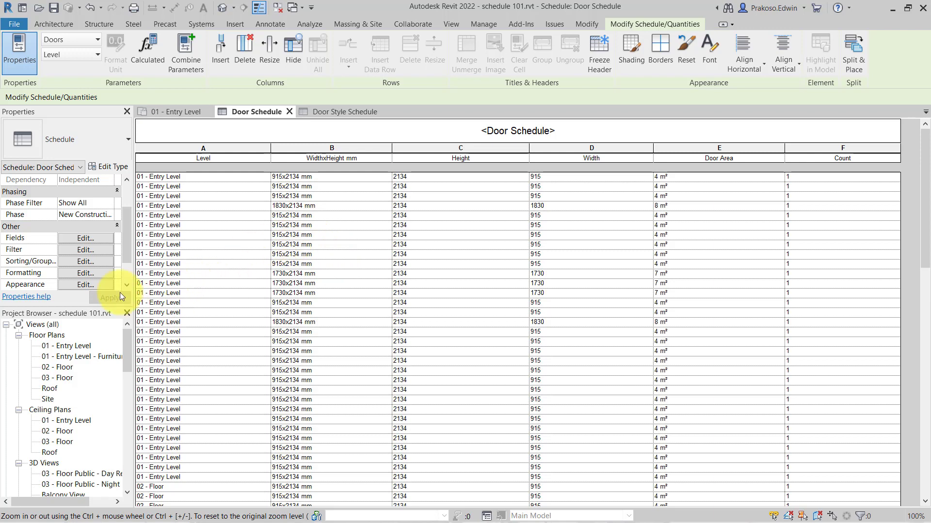
Step: Add Door Closer, Door Style, Kickplate, Lock type and Door Stopper fields to the schedule
click(85, 238)
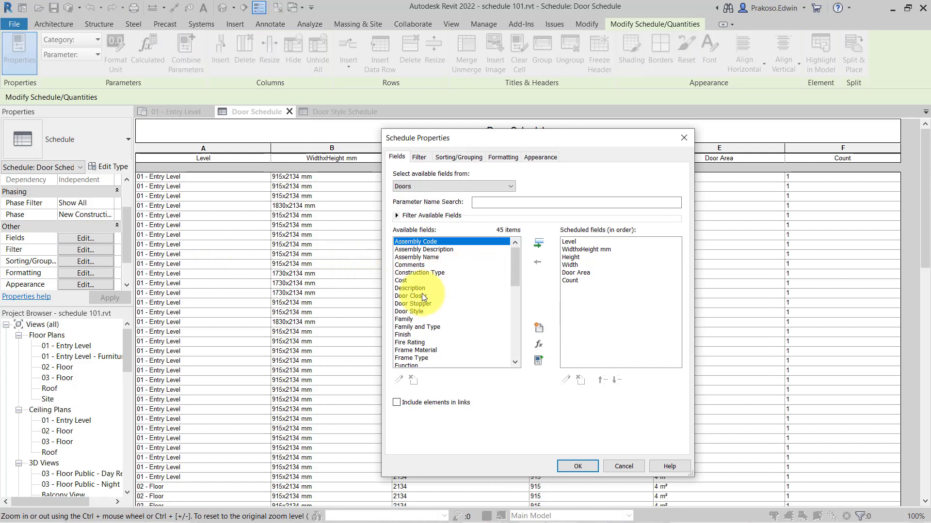
click(420, 296)
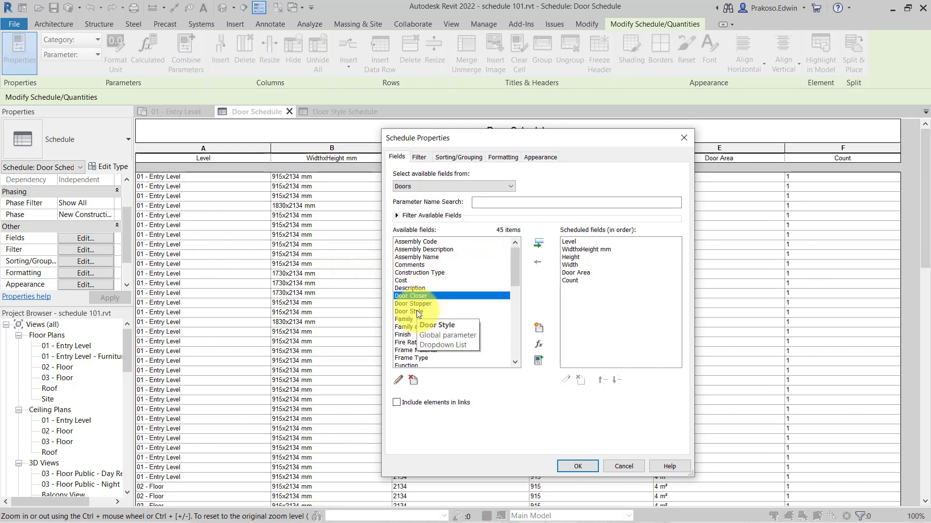
ctrl+click(419, 312)
scroll(421, 324, down, 1)
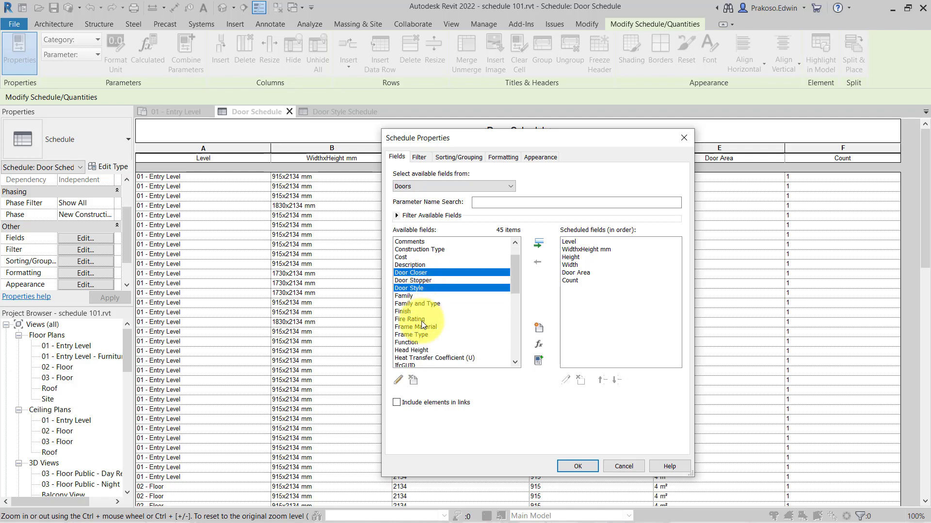
scroll(422, 332, down, 2)
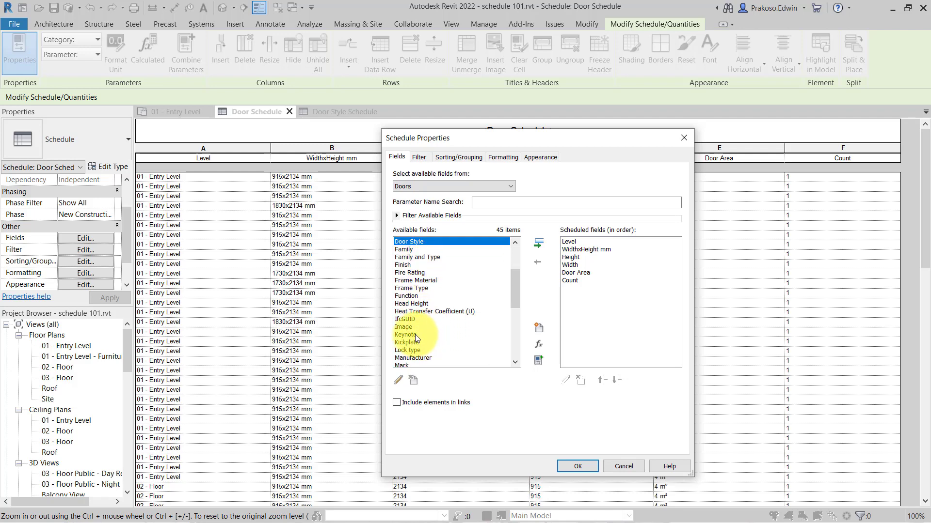
ctrl+click(414, 342)
scroll(417, 330, down, 1)
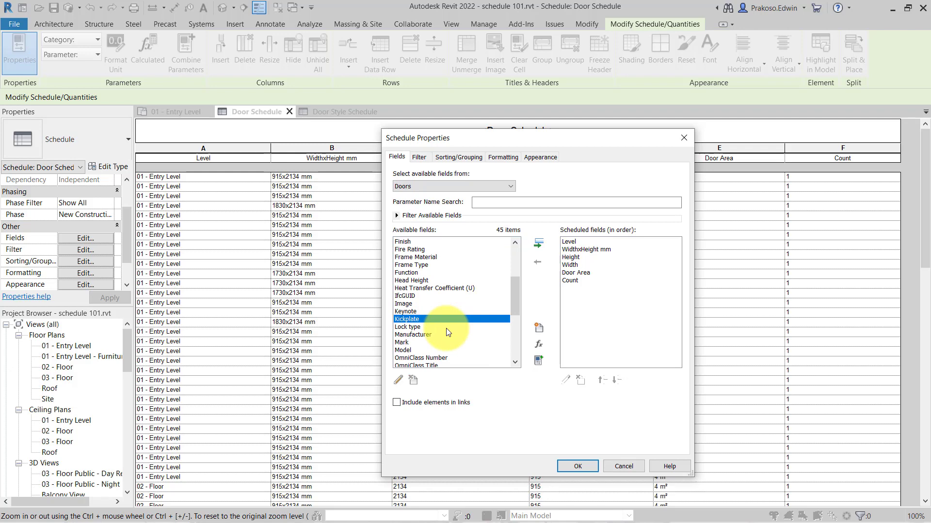
ctrl+click(415, 327)
scroll(451, 324, up, 4)
scroll(452, 324, down, 5)
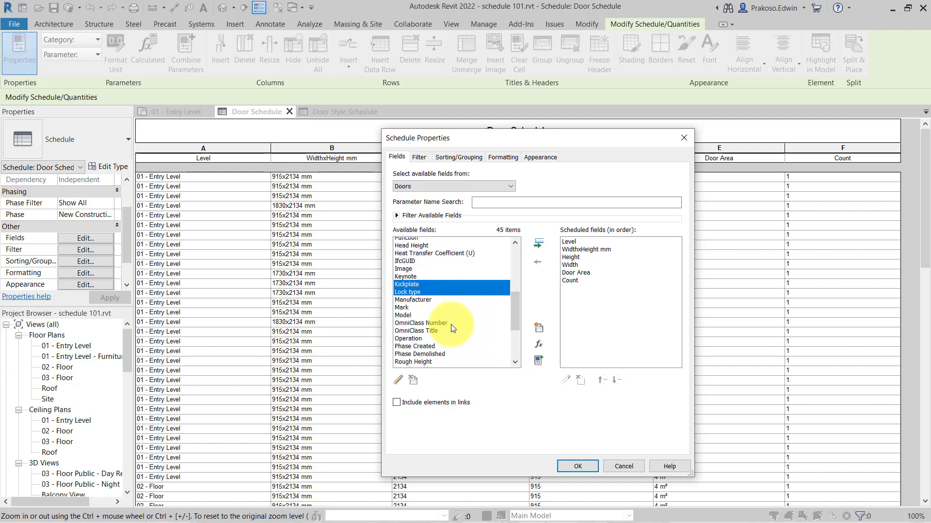
scroll(451, 324, down, 2)
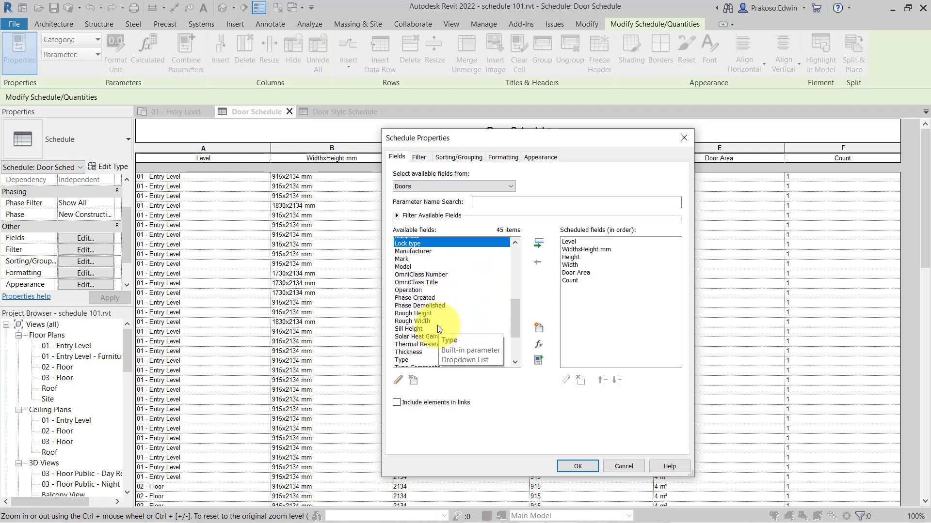
scroll(437, 324, up, 2)
scroll(438, 324, up, 4)
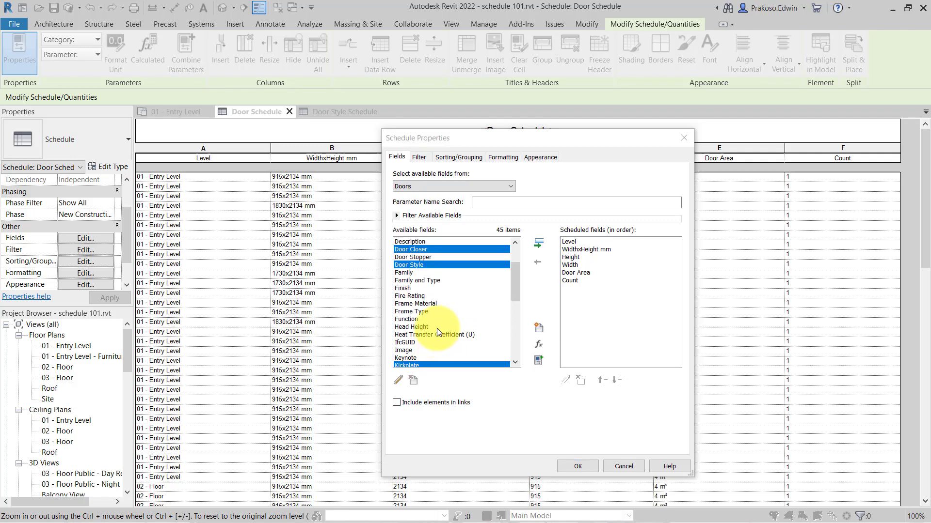
ctrl+click(429, 257)
click(537, 245)
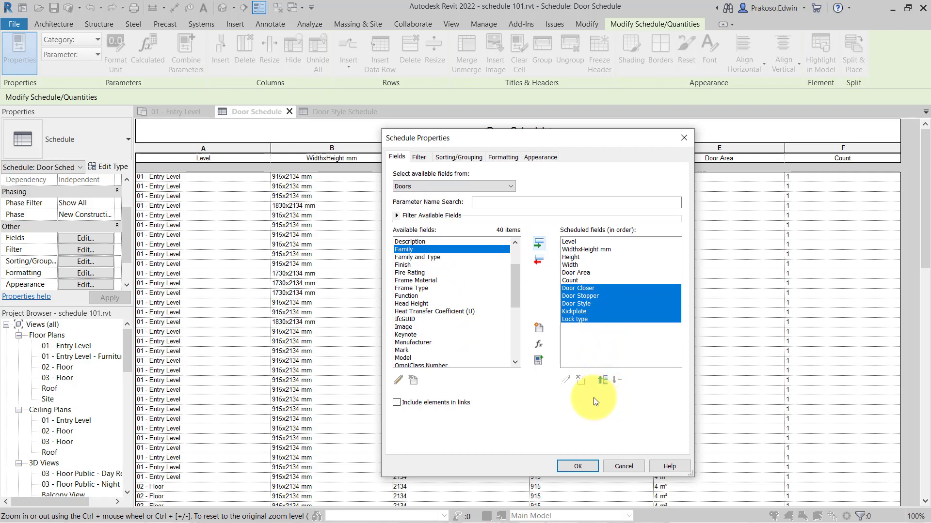
Step: Move the five new fields to sit below Door Area in the field order
click(604, 382)
click(603, 382)
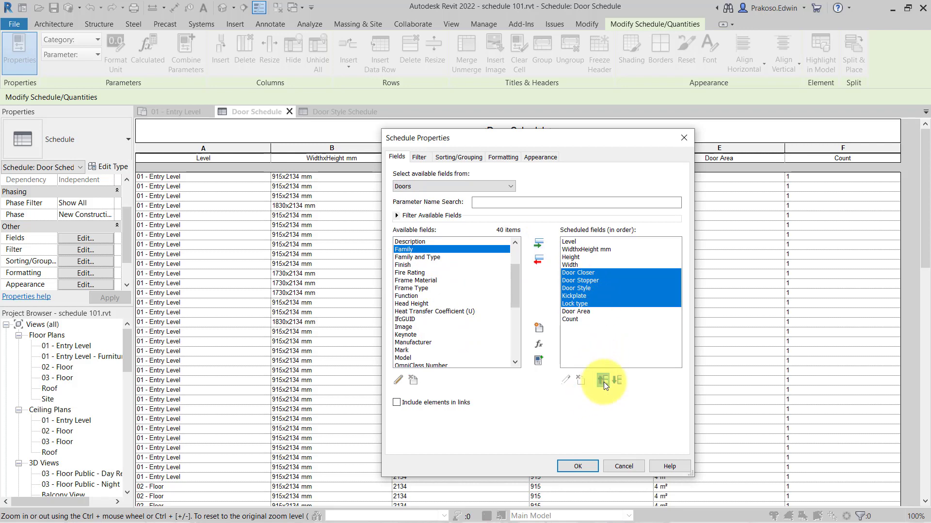
click(603, 382)
click(604, 382)
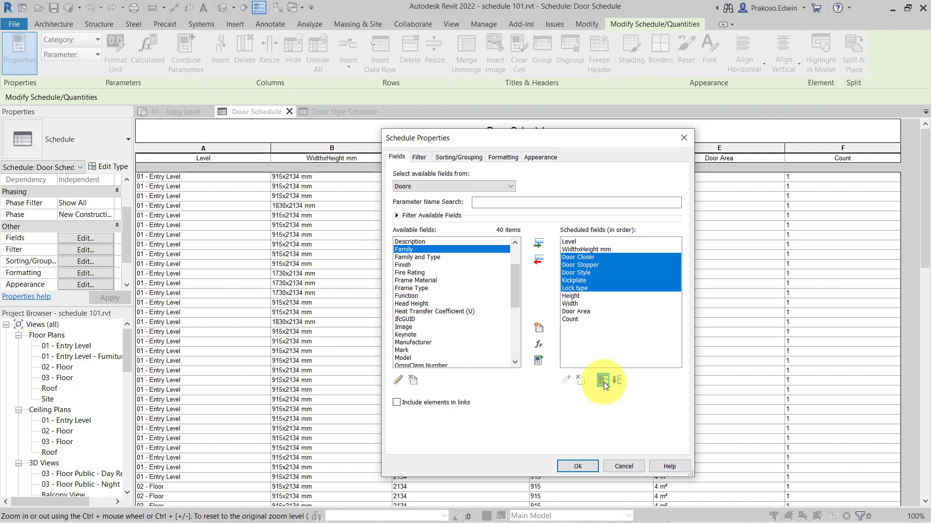
click(616, 382)
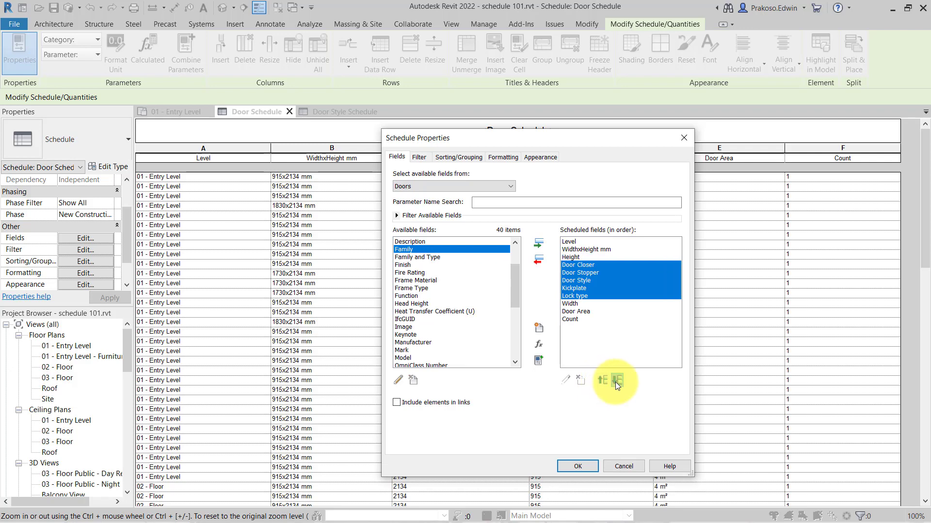
click(615, 382)
click(615, 382)
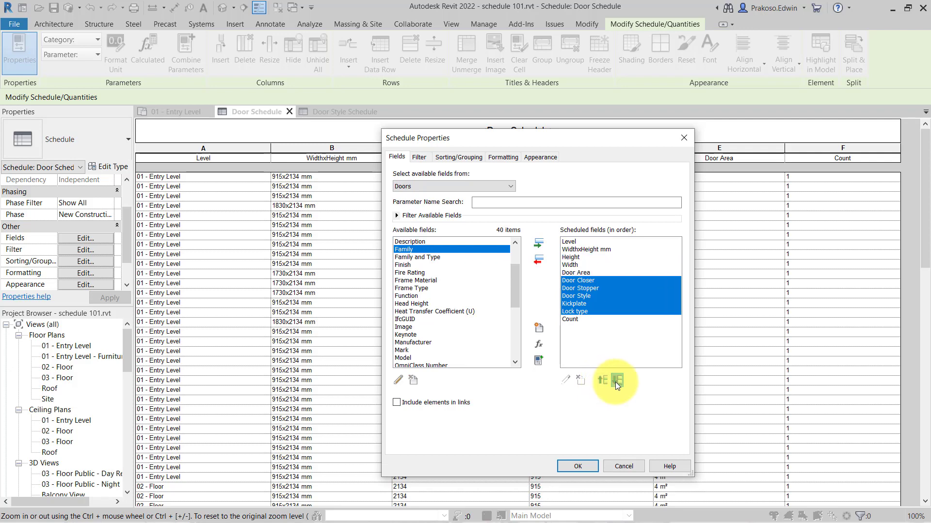
Step: Place Door Style directly after WidthxHeight mm and apply the field changes
click(588, 296)
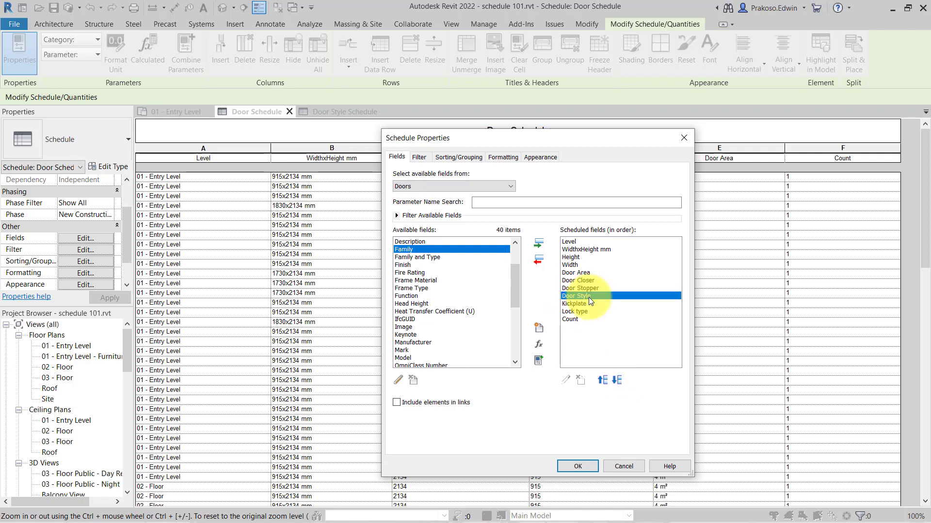
click(606, 381)
click(606, 381)
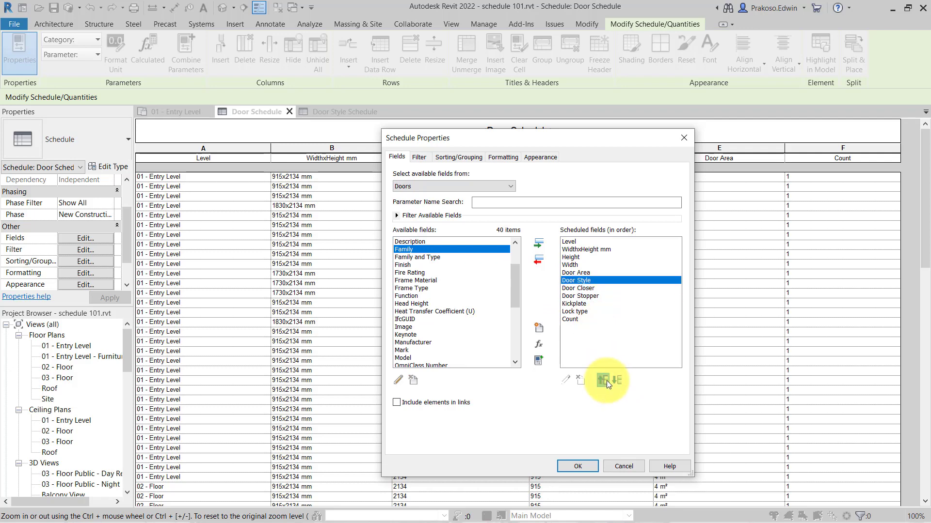
click(607, 380)
click(606, 380)
click(606, 380)
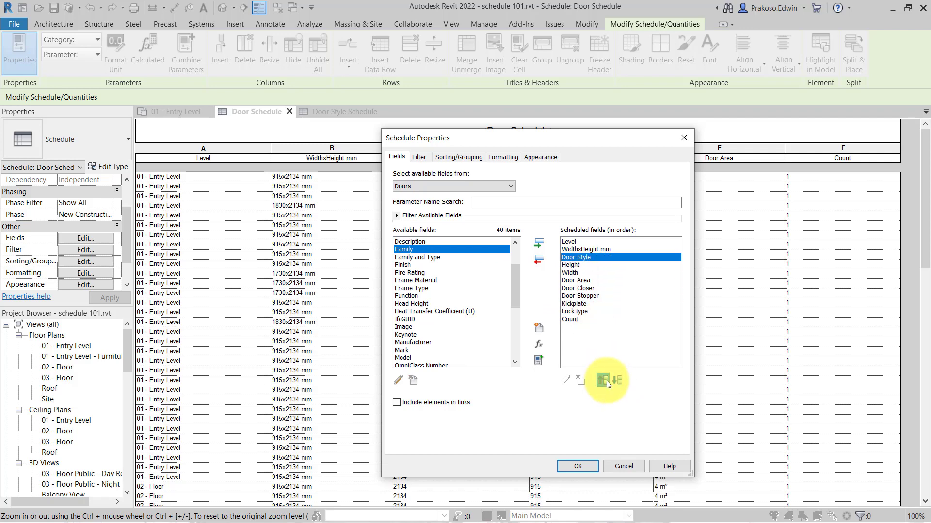
click(606, 380)
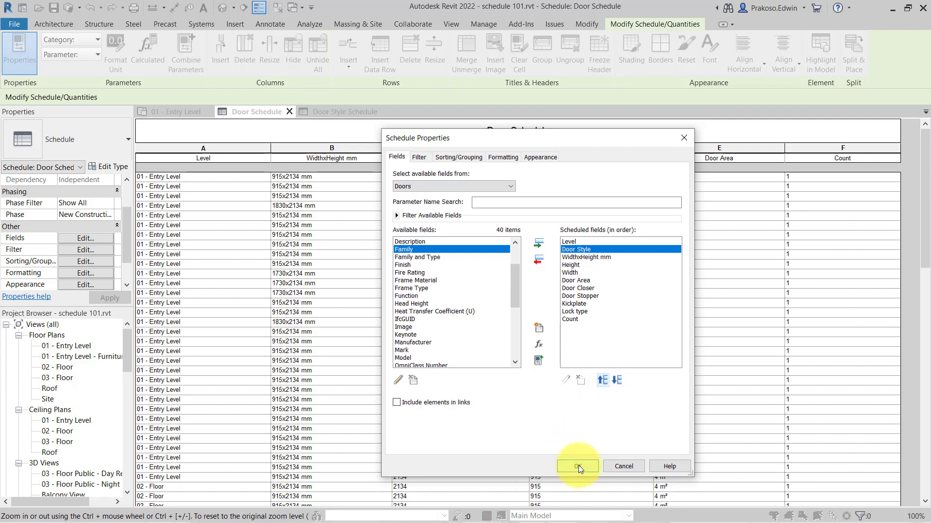
click(617, 380)
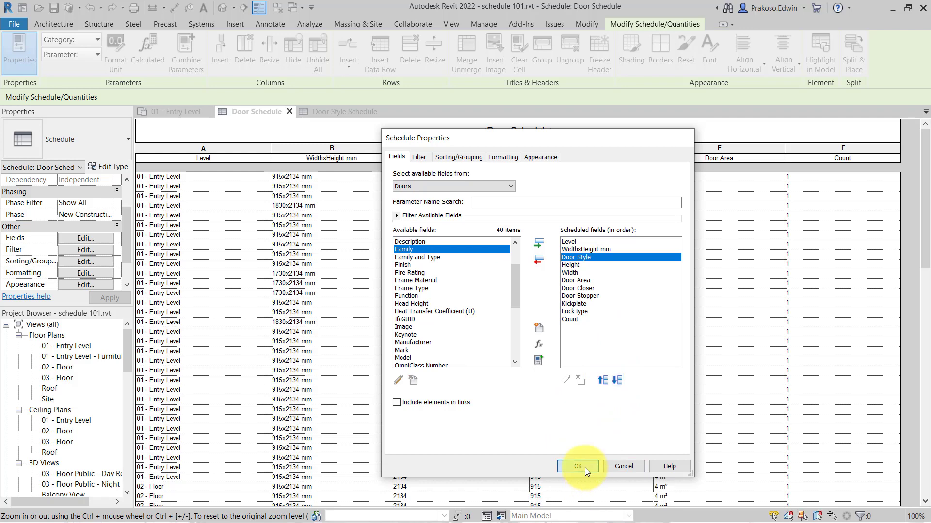
click(584, 466)
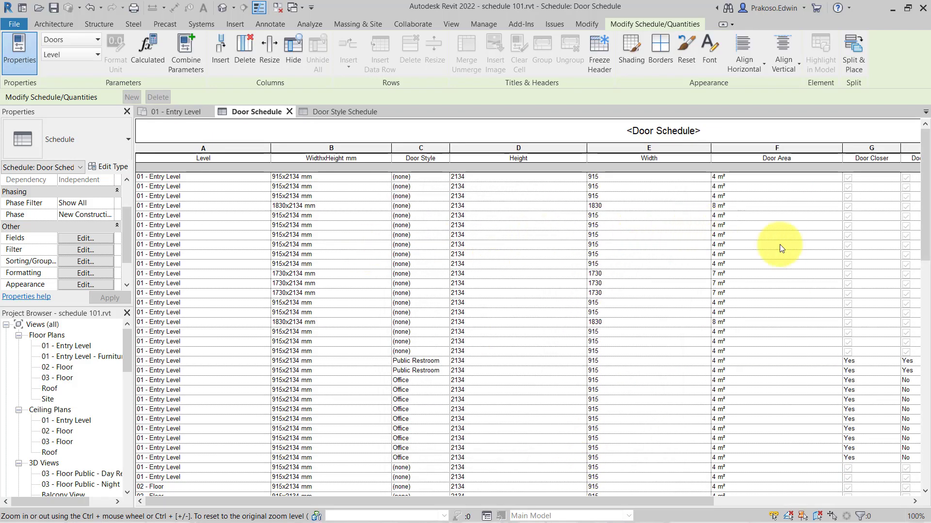
Step: Set the first door's Door Style to Service, then change it to Office
scroll(789, 259, down, 2)
drag(679, 501, 629, 487)
scroll(638, 292, up, 2)
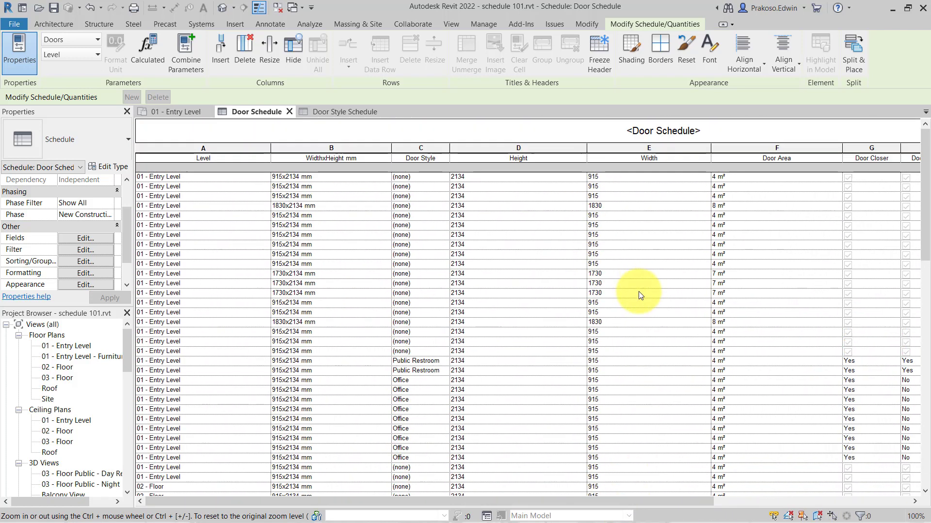
click(446, 176)
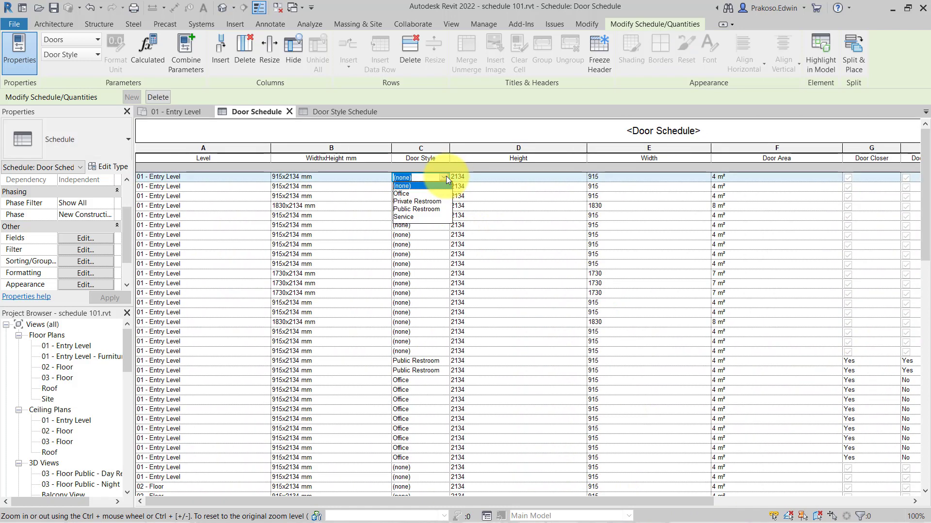
click(409, 218)
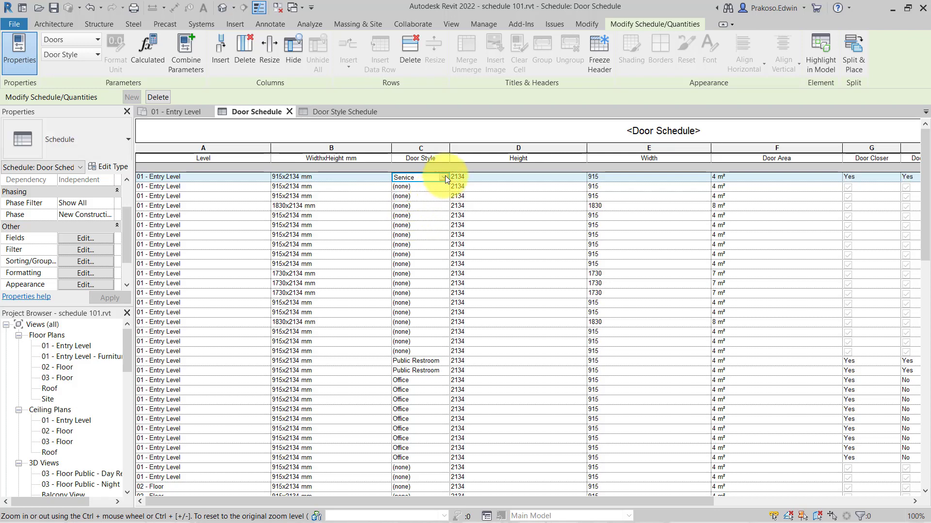
click(445, 177)
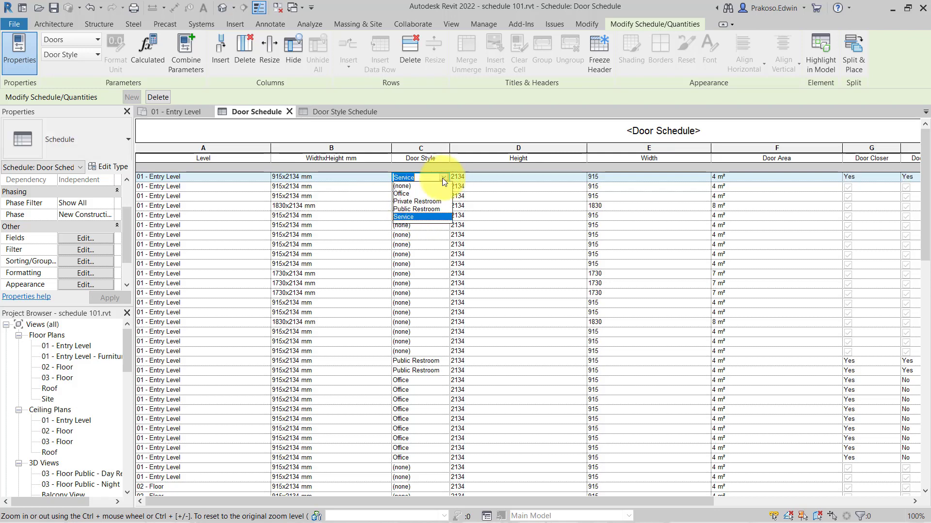
click(423, 194)
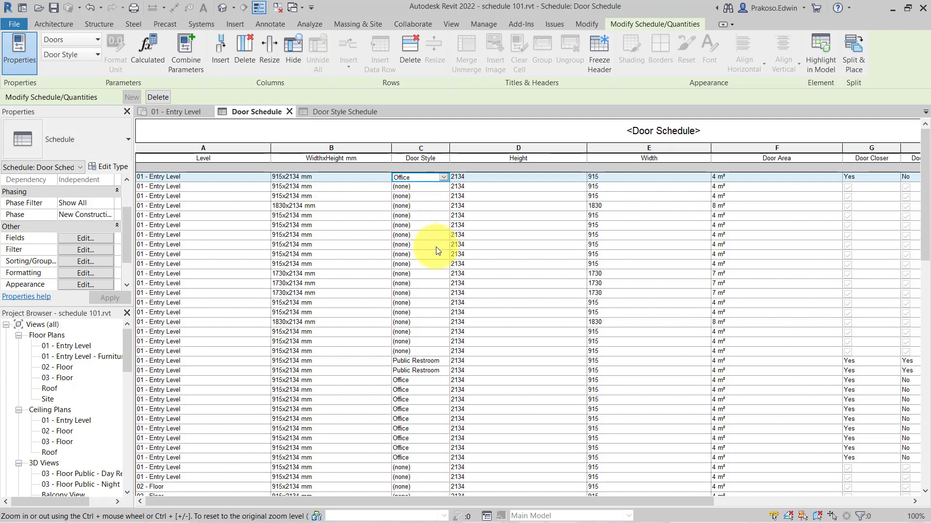
scroll(437, 250, down, 2)
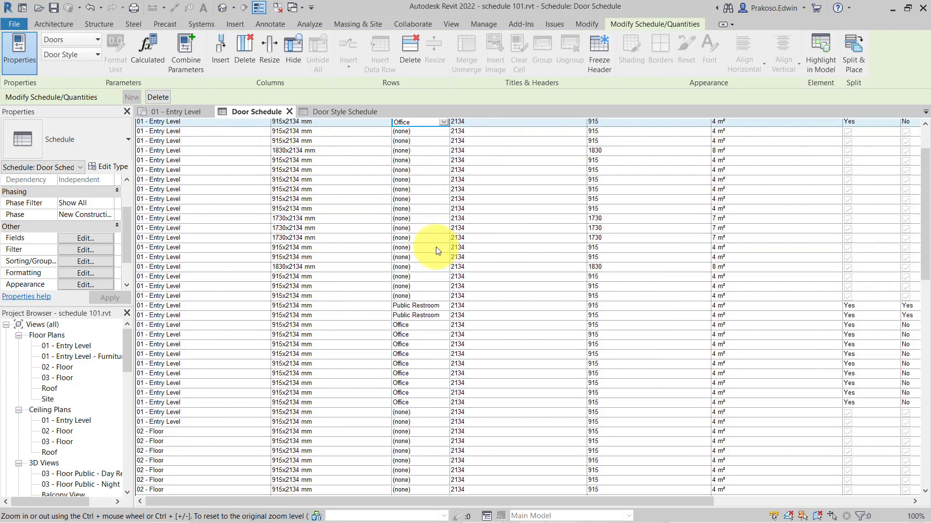